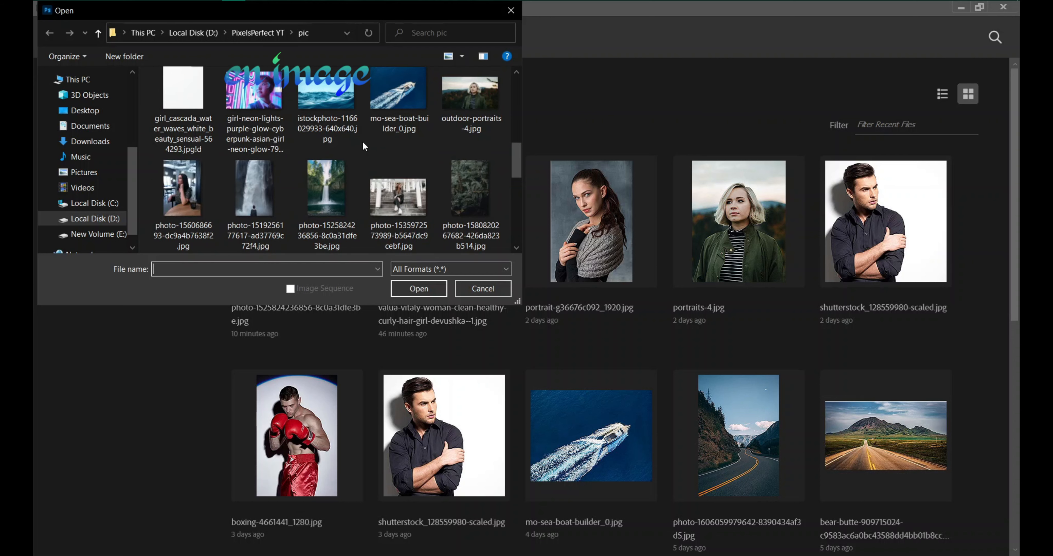
# Step: Open the waterfall photo eyeem-118889813.jpg from the pic folder
pyautogui.scroll(3, 361, 141)
pyautogui.click(326, 106)
pyautogui.click(419, 287)
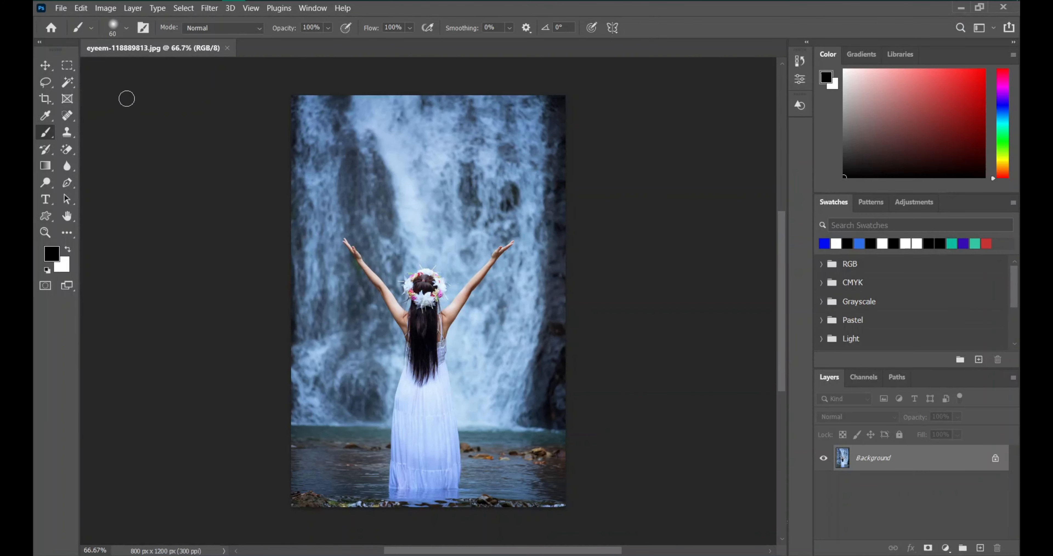
# Step: Unlock the Background layer and add a Photo Filter adjustment layer above it
pyautogui.click(53, 71)
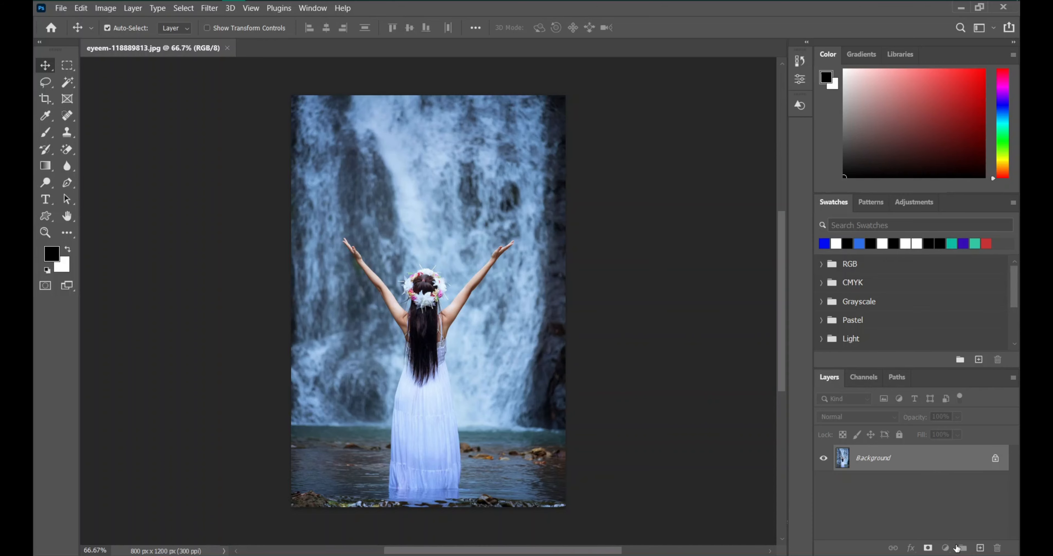
pyautogui.click(995, 458)
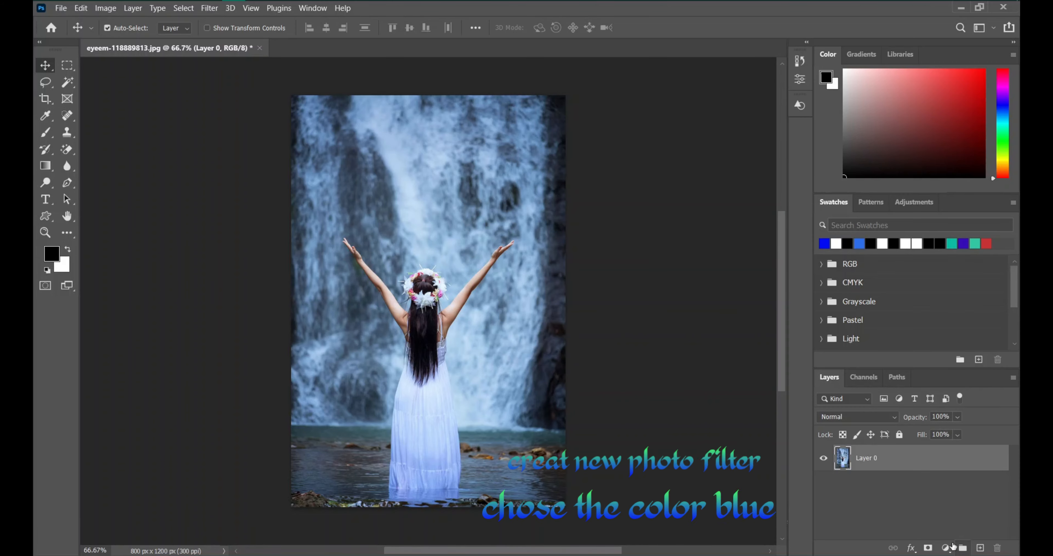
pyautogui.click(946, 547)
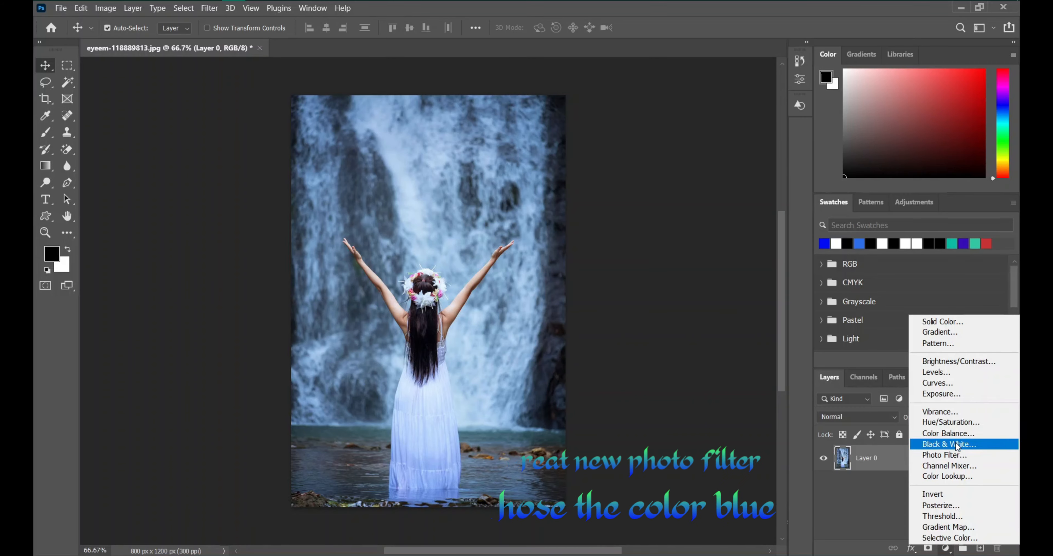
pyautogui.click(955, 455)
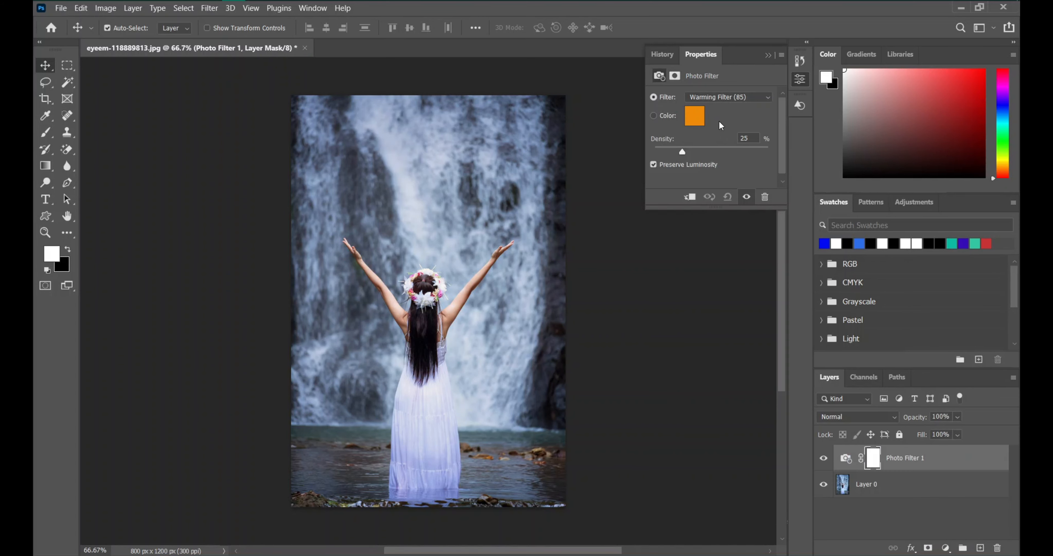
# Step: Switch the Photo Filter to a custom color and choose a vivid blue with hue 237°, saturation 99% and brightness 97%
pyautogui.click(736, 101)
pyautogui.click(701, 103)
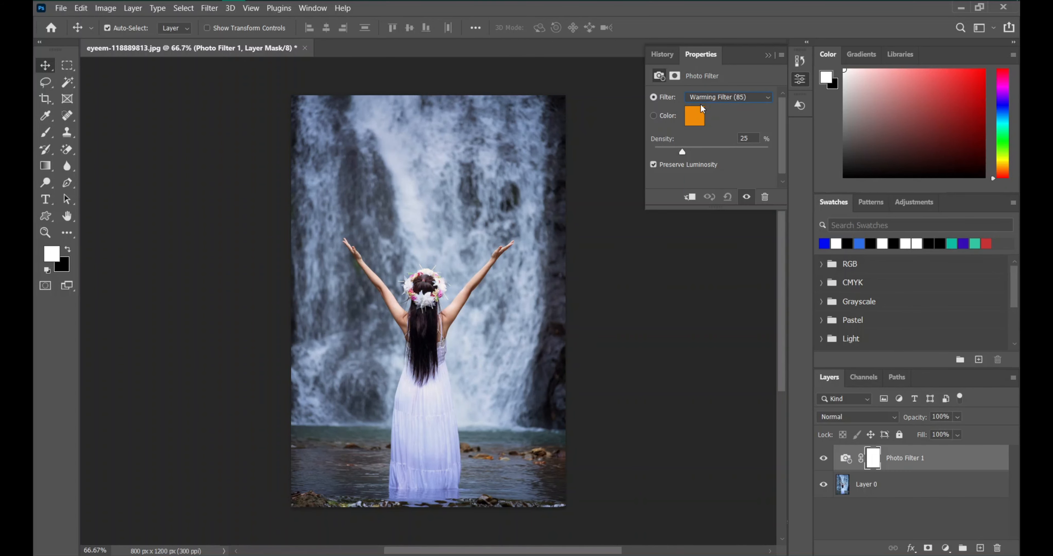
pyautogui.click(656, 116)
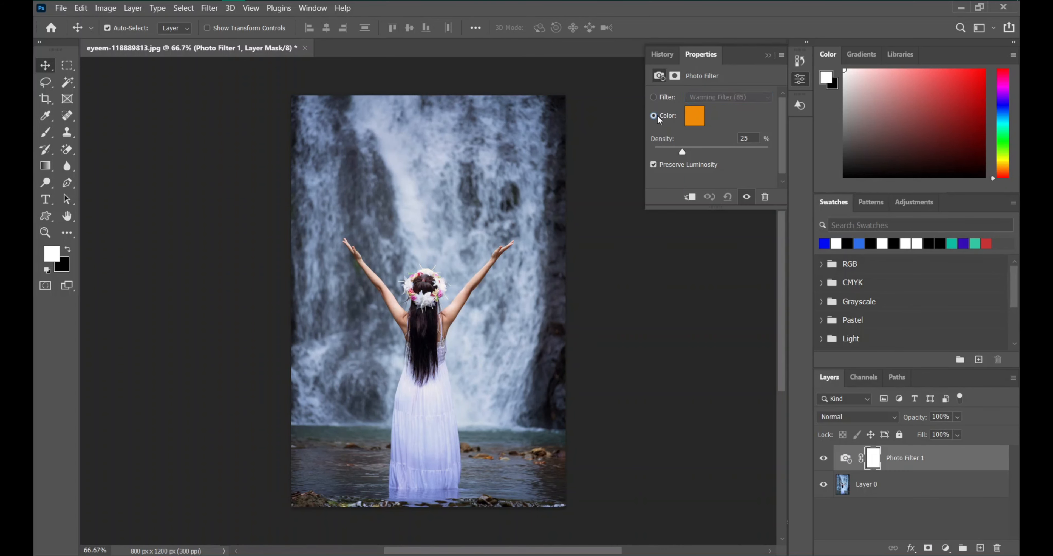
pyautogui.click(694, 116)
pyautogui.click(821, 174)
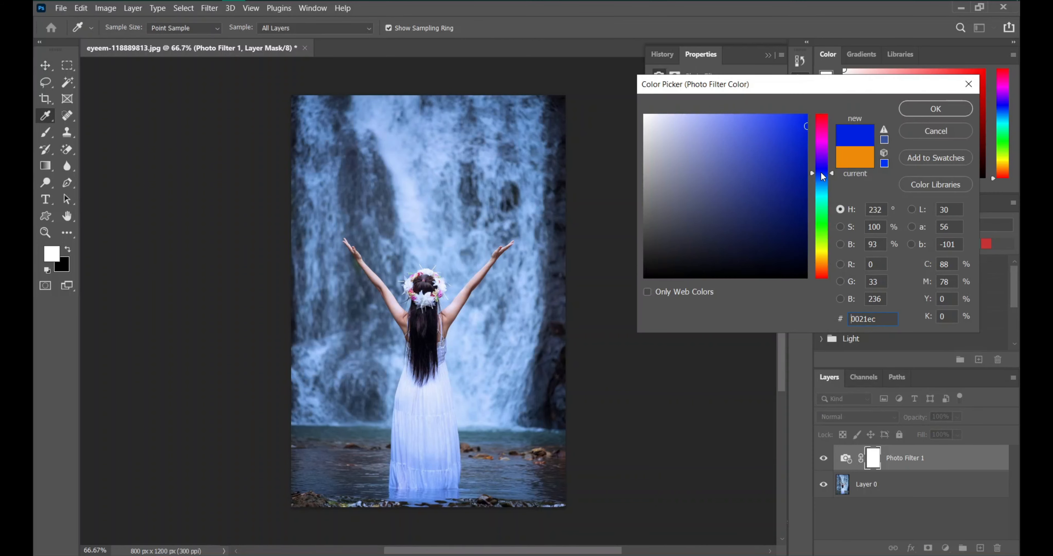
pyautogui.click(792, 137)
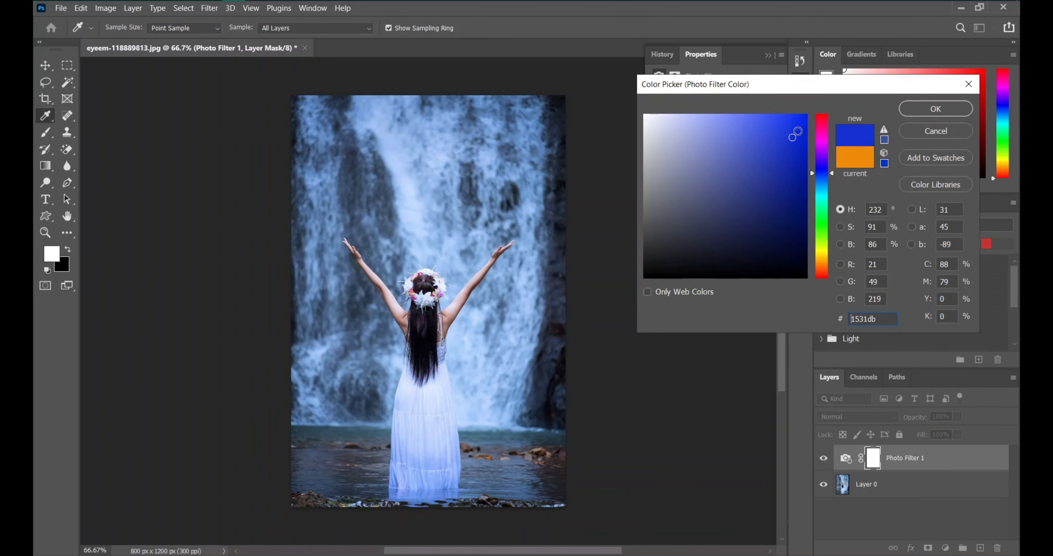
pyautogui.moveTo(793, 136); pyautogui.dragTo(821, 109)
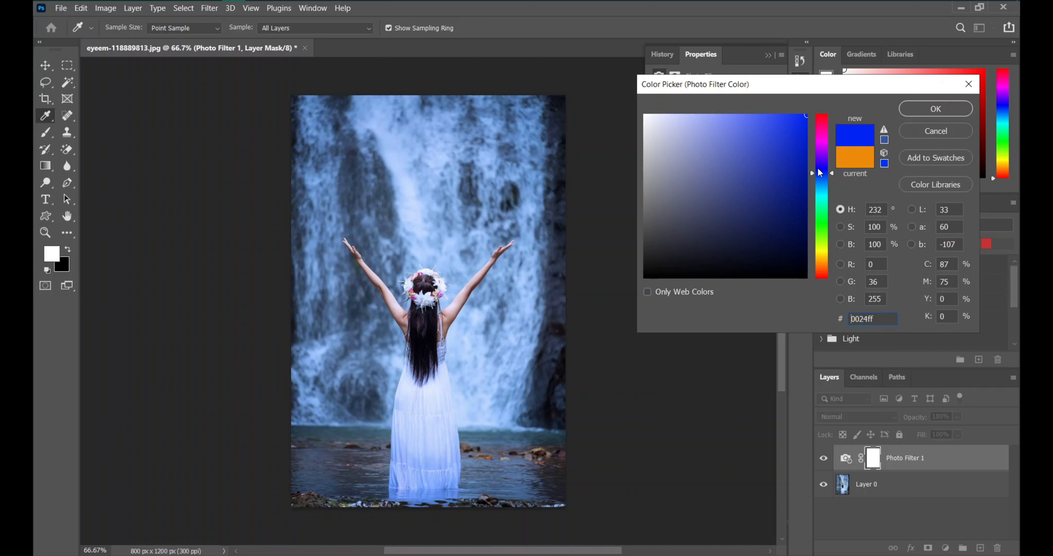
pyautogui.moveTo(822, 173)
pyautogui.mouseDown()
pyautogui.moveTo(823, 189)
pyautogui.moveTo(820, 169)
pyautogui.mouseUp()
pyautogui.moveTo(786, 123); pyautogui.dragTo(794, 122)
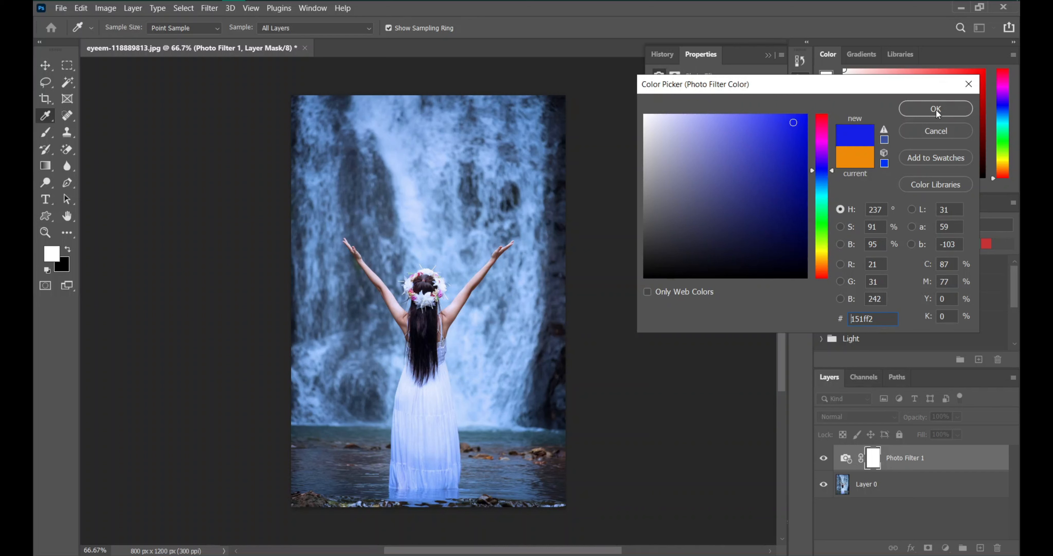
pyautogui.moveTo(809, 122); pyautogui.dragTo(809, 118)
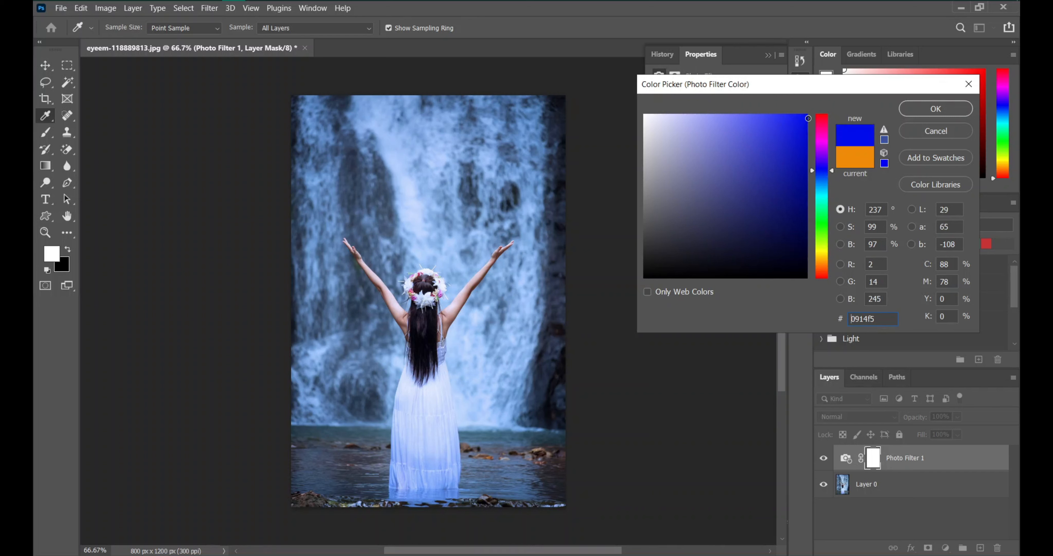
pyautogui.click(929, 110)
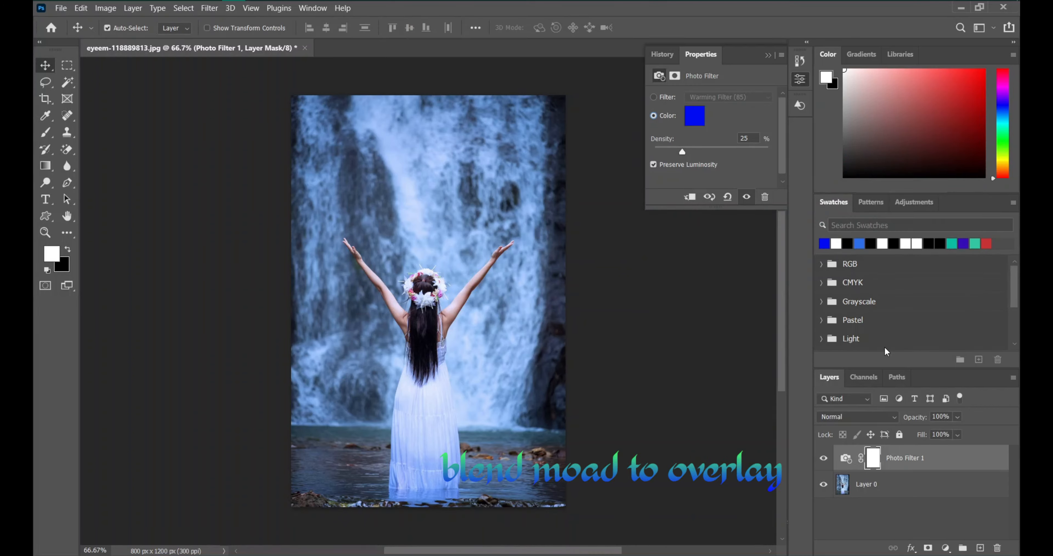
# Step: Set the Photo Filter layer's blend mode to Overlay and invert its layer mask to black
pyautogui.click(834, 414)
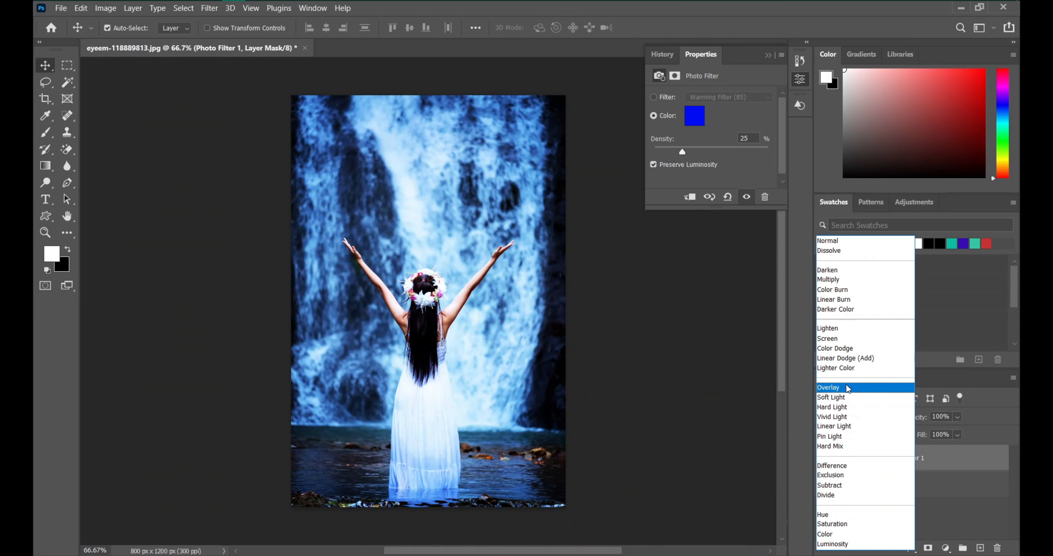
pyautogui.click(847, 386)
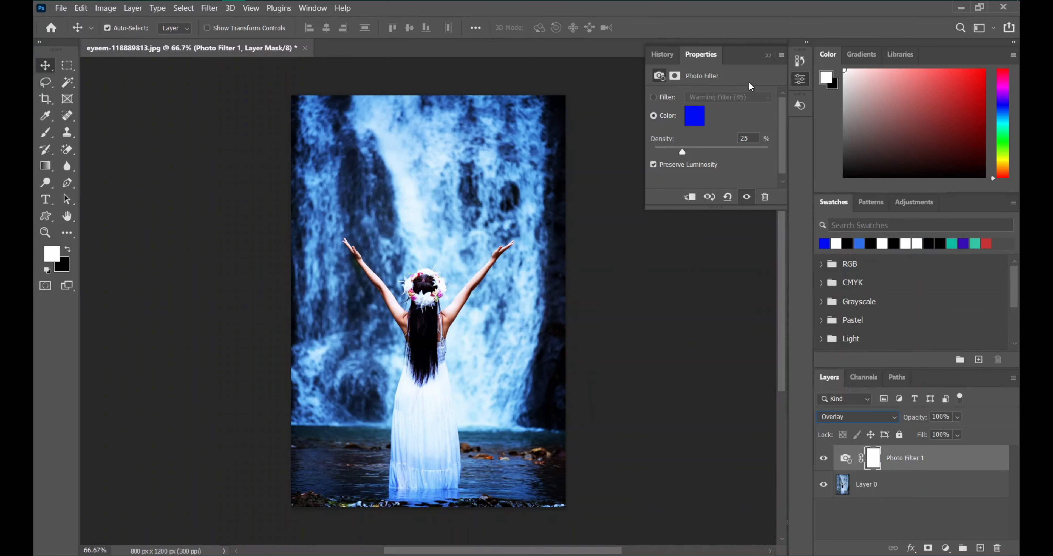
pyautogui.click(768, 56)
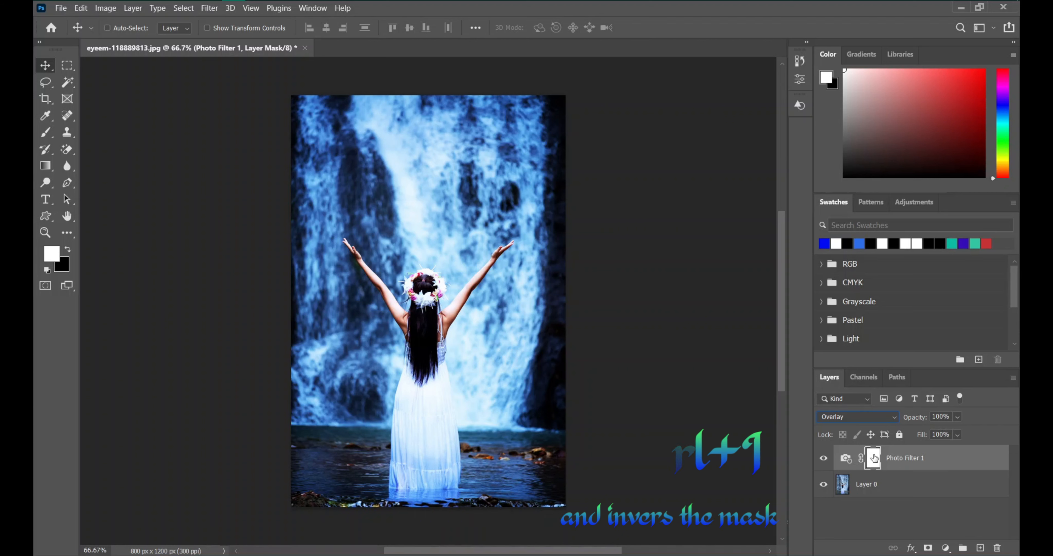
pyautogui.hotkey('ctrl', 'i')
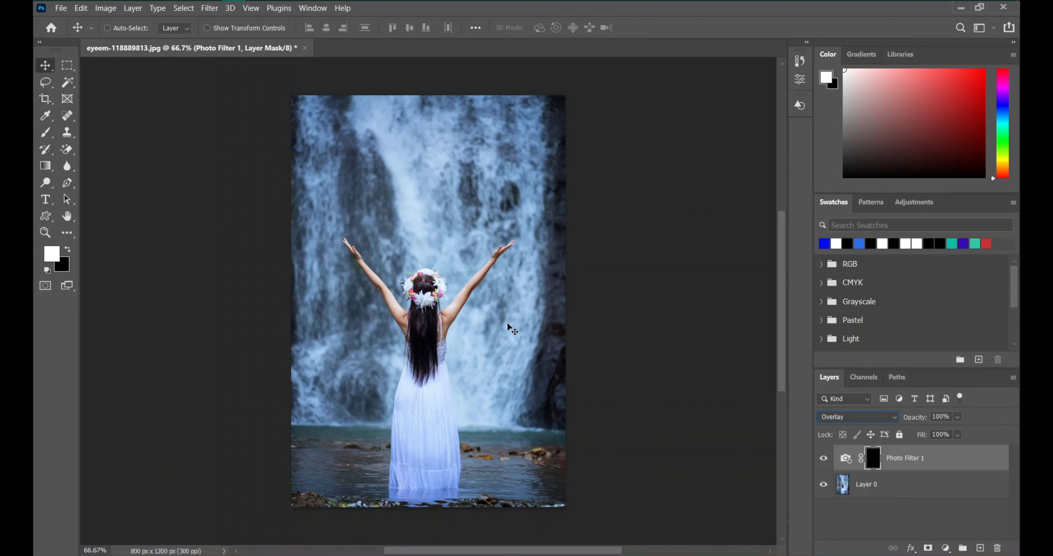
# Step: Paint white on the Photo Filter mask with a 60 px brush over the waterfall's upper part and left edge
pyautogui.click(47, 136)
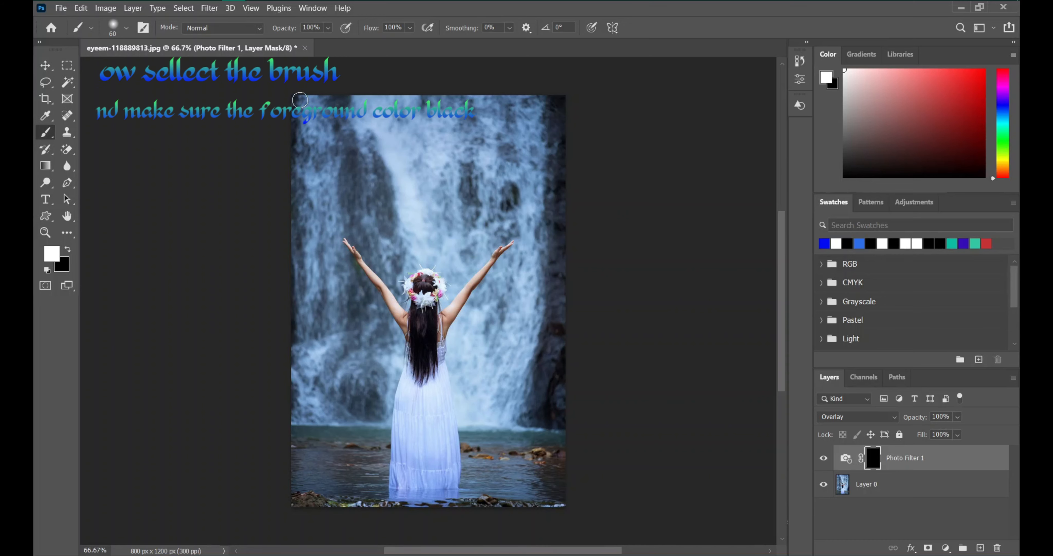
pyautogui.moveTo(300, 100)
pyautogui.mouseDown()
pyautogui.moveTo(306, 325)
pyautogui.moveTo(289, 300)
pyautogui.moveTo(296, 267)
pyautogui.moveTo(287, 422)
pyautogui.mouseUp()
pyautogui.moveTo(296, 370); pyautogui.dragTo(303, 421)
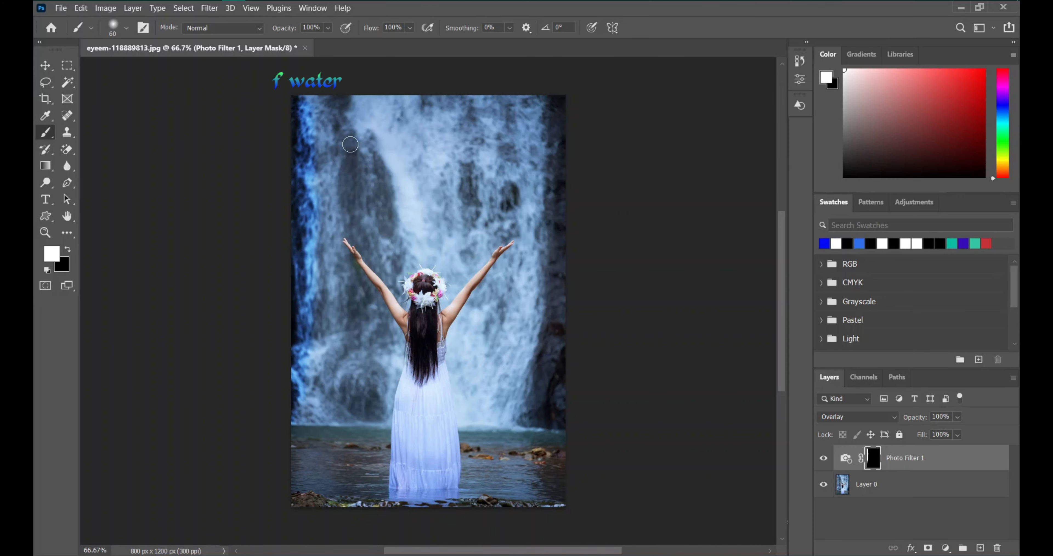
pyautogui.moveTo(302, 96); pyautogui.dragTo(377, 172)
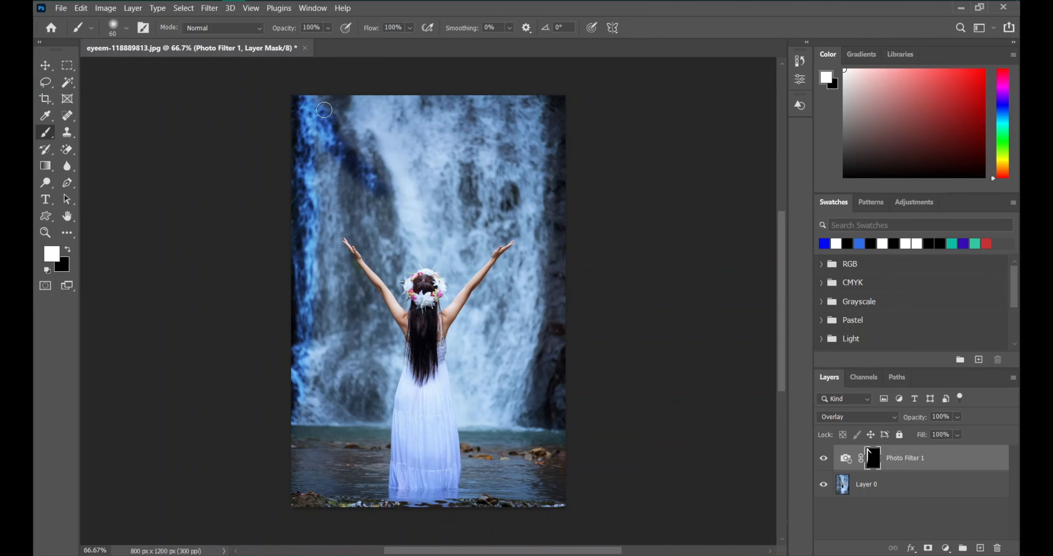
pyautogui.moveTo(324, 110)
pyautogui.mouseDown()
pyautogui.moveTo(580, 105)
pyautogui.moveTo(384, 99)
pyautogui.moveTo(473, 95)
pyautogui.moveTo(487, 108)
pyautogui.moveTo(353, 118)
pyautogui.moveTo(527, 142)
pyautogui.moveTo(252, 152)
pyautogui.moveTo(561, 174)
pyautogui.mouseUp()
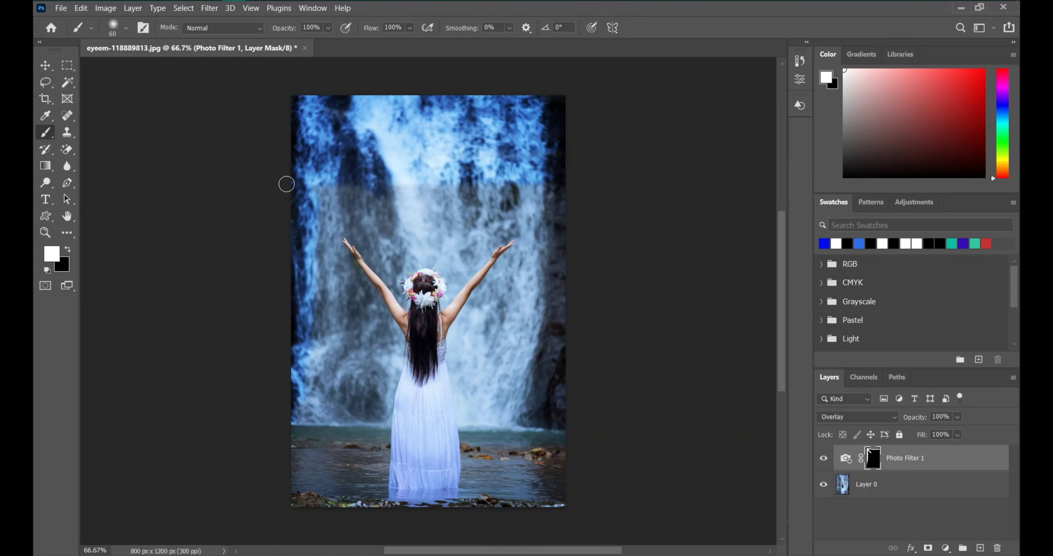
pyautogui.moveTo(286, 184)
pyautogui.mouseDown()
pyautogui.moveTo(493, 199)
pyautogui.moveTo(278, 188)
pyautogui.mouseUp()
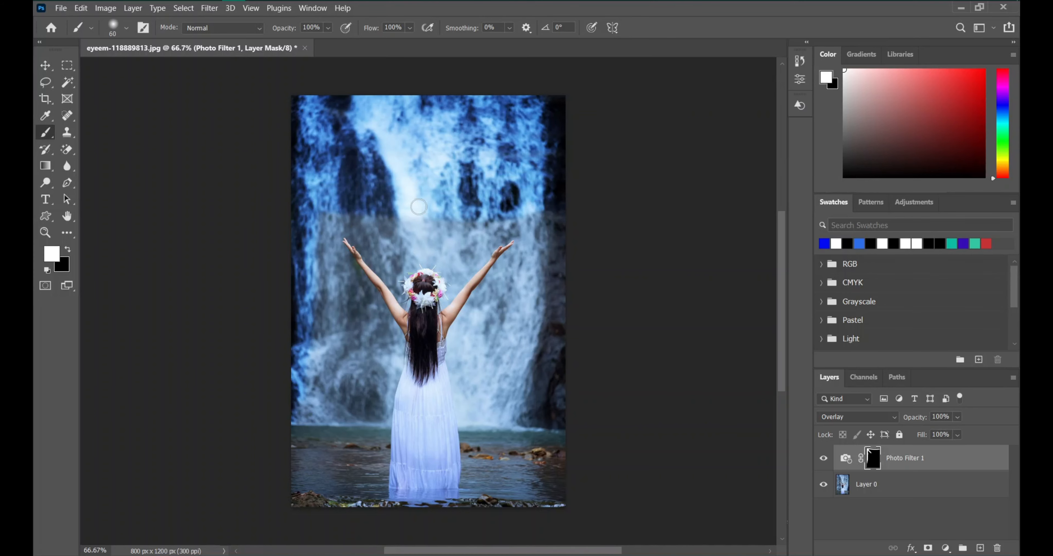
pyautogui.moveTo(419, 207); pyautogui.dragTo(511, 212)
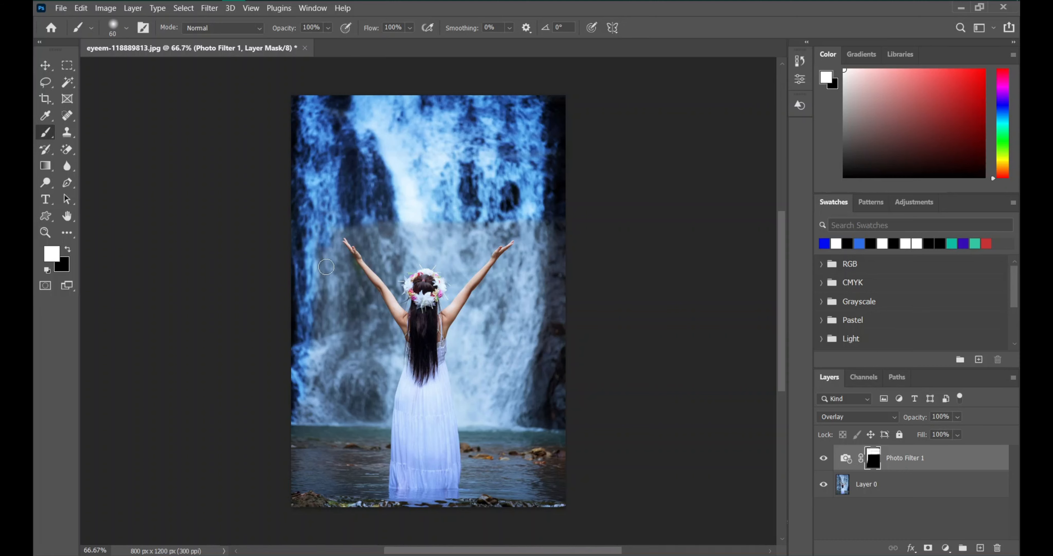
pyautogui.moveTo(326, 267)
pyautogui.mouseDown()
pyautogui.moveTo(325, 210)
pyautogui.moveTo(309, 267)
pyautogui.mouseUp()
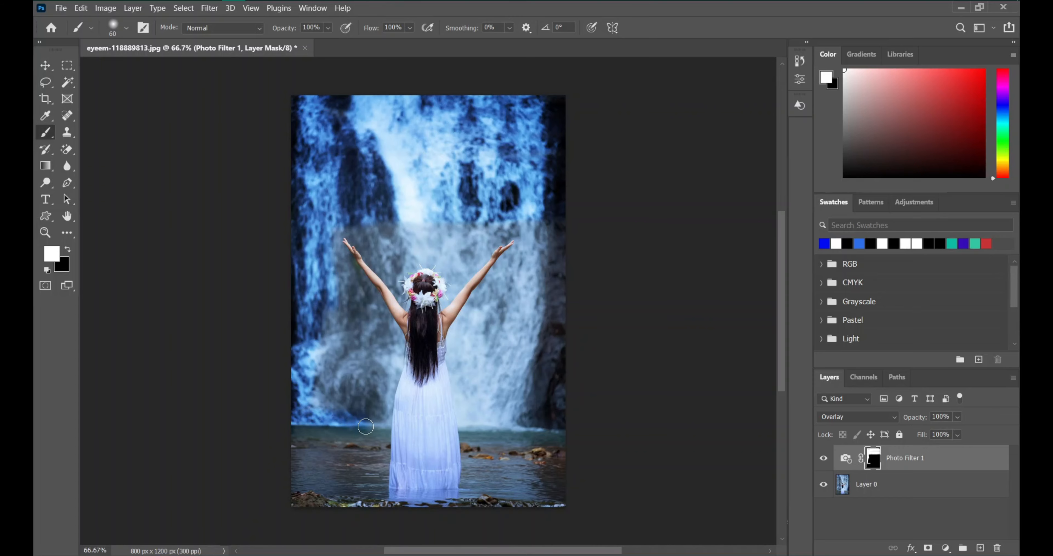
# Step: Paint white on the mask over the lower waterfall to the left of the woman's hair and dress
pyautogui.hotkey('ctrl', 'space')
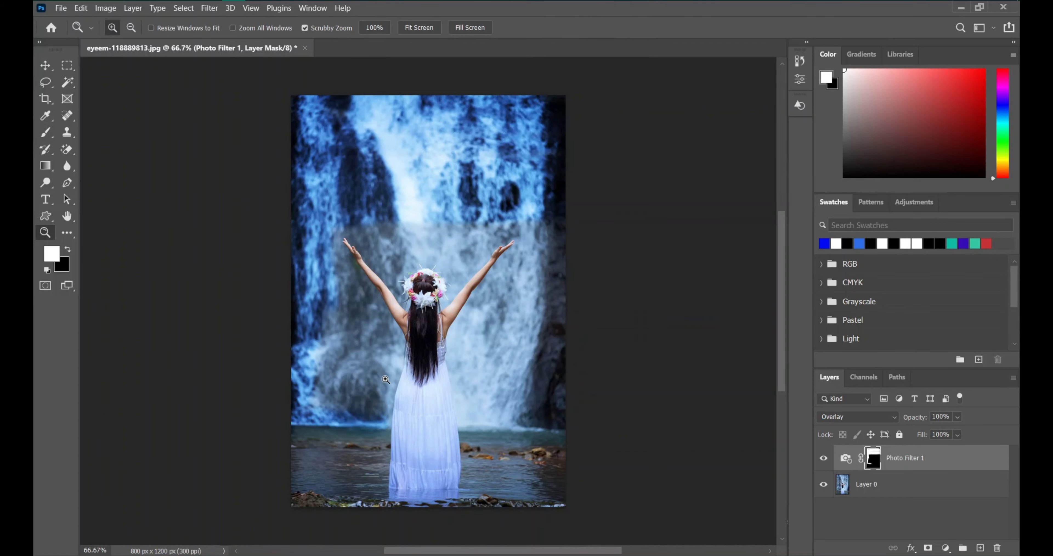
pyautogui.click(383, 378)
pyautogui.click(383, 379)
pyautogui.click(383, 379)
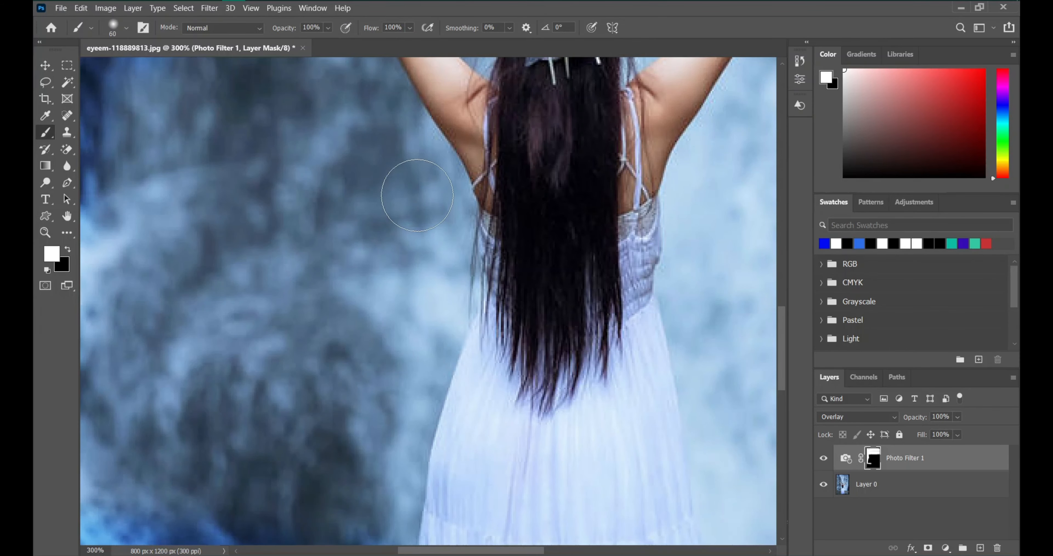
pyautogui.moveTo(413, 160)
pyautogui.mouseDown()
pyautogui.moveTo(431, 195)
pyautogui.moveTo(421, 233)
pyautogui.moveTo(427, 302)
pyautogui.moveTo(415, 372)
pyautogui.moveTo(357, 520)
pyautogui.mouseUp()
pyautogui.scroll(-3, 357, 519)
pyautogui.moveTo(350, 437)
pyautogui.mouseDown()
pyautogui.moveTo(281, 389)
pyautogui.moveTo(244, 439)
pyautogui.moveTo(212, 265)
pyautogui.moveTo(311, 338)
pyautogui.moveTo(252, 227)
pyautogui.mouseUp()
pyautogui.hotkey('ctrl', 'space')
pyautogui.moveTo(230, 359)
pyautogui.mouseDown()
pyautogui.moveTo(261, 226)
pyautogui.moveTo(282, 224)
pyautogui.moveTo(251, 348)
pyautogui.mouseUp()
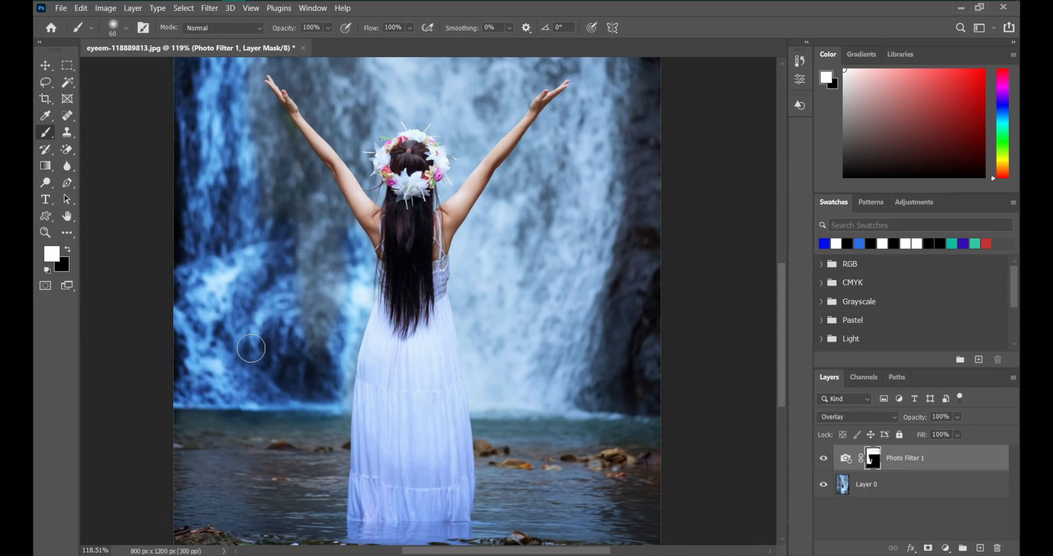
pyautogui.moveTo(318, 277); pyautogui.dragTo(328, 347)
# Step: Paint white on the mask over the remaining waterfall beside and below the woman's raised left arm
pyautogui.press('z')
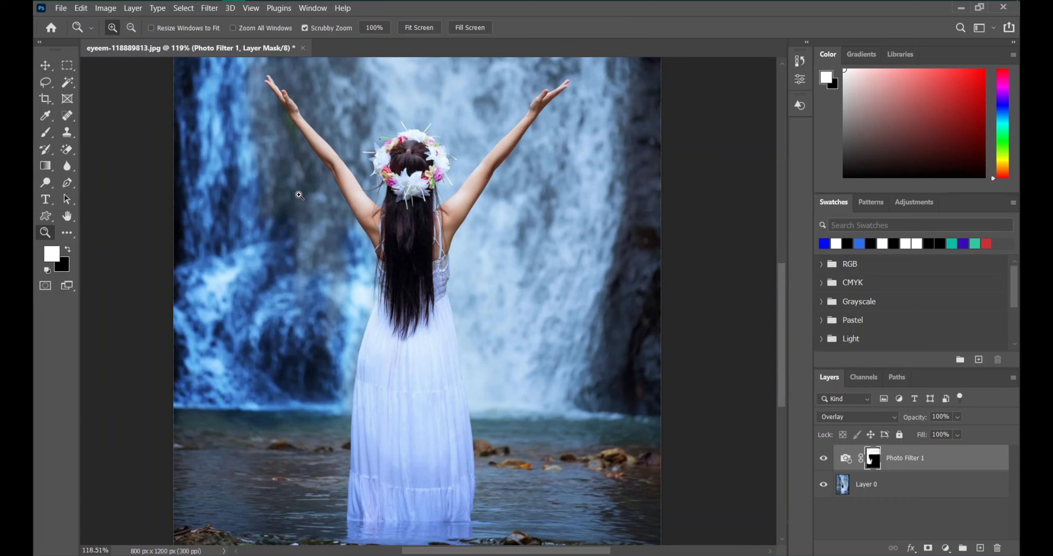
pyautogui.moveTo(294, 192)
pyautogui.mouseDown()
pyautogui.moveTo(275, 151)
pyautogui.moveTo(253, 153)
pyautogui.mouseUp()
pyautogui.scroll(2, 253, 154)
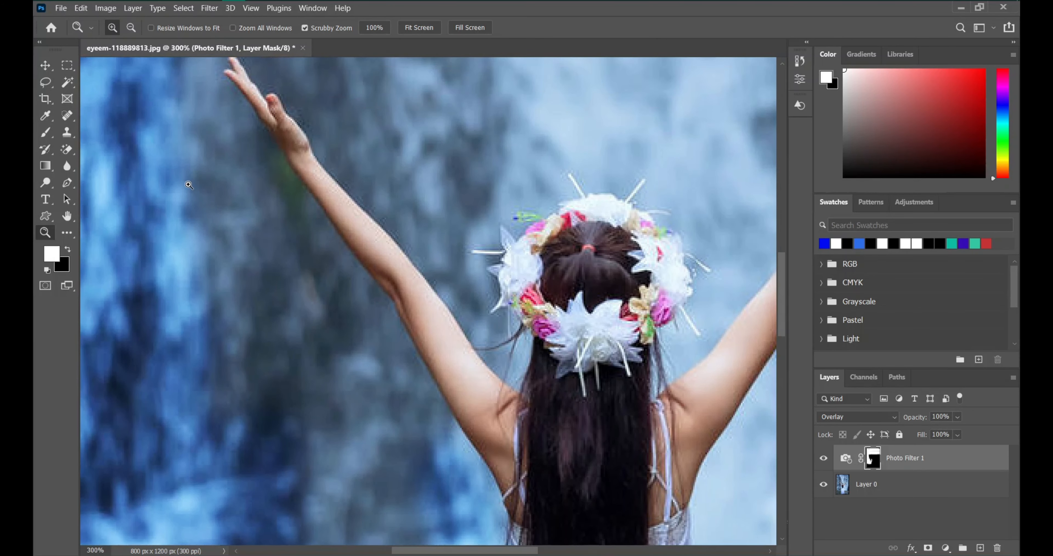
pyautogui.press('b')
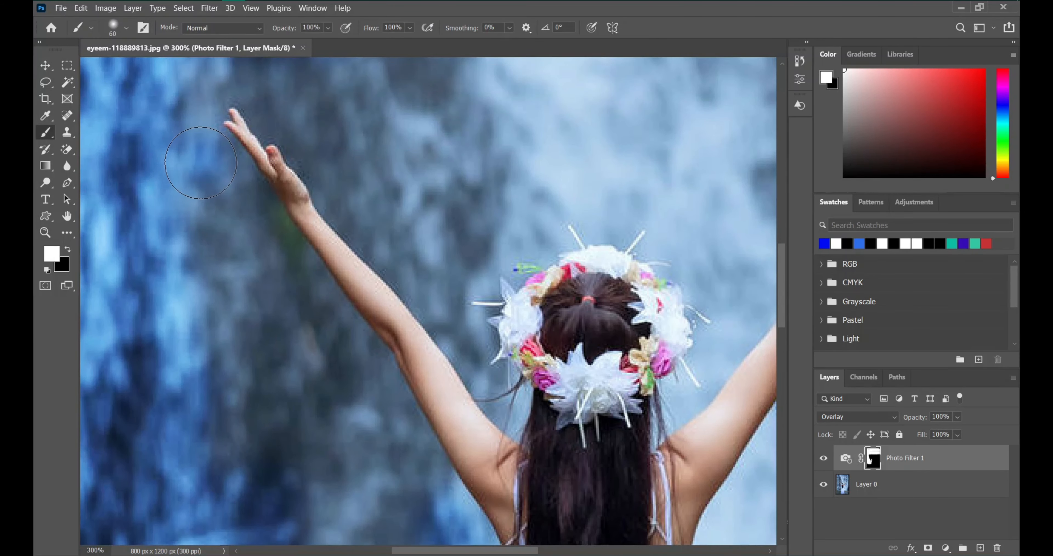
pyautogui.moveTo(208, 167)
pyautogui.mouseDown()
pyautogui.moveTo(326, 325)
pyautogui.moveTo(419, 497)
pyautogui.mouseUp()
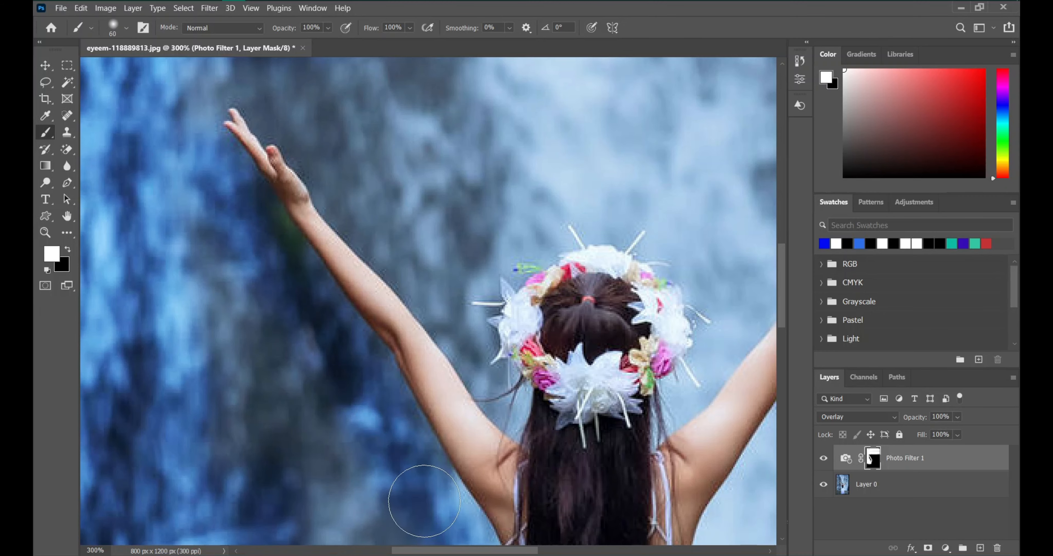
pyautogui.scroll(-2, 425, 500)
pyautogui.scroll(-3, 423, 505)
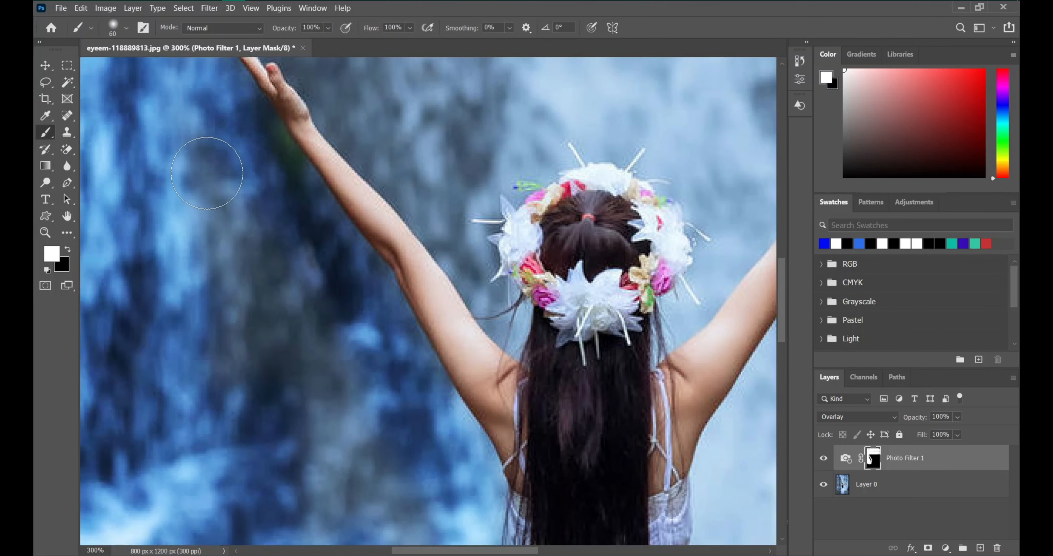
pyautogui.moveTo(207, 173)
pyautogui.mouseDown()
pyautogui.moveTo(219, 133)
pyautogui.moveTo(282, 287)
pyautogui.mouseUp()
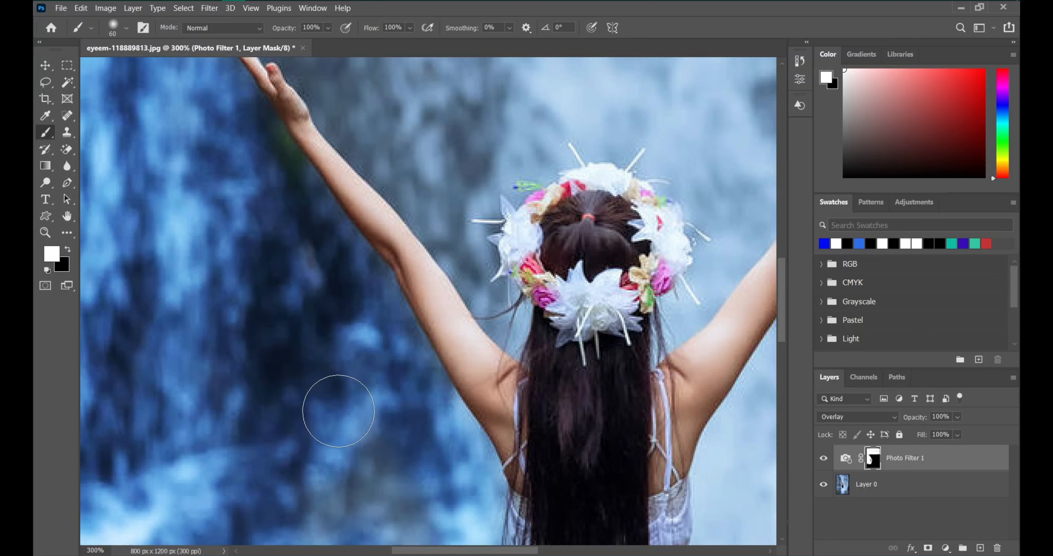
pyautogui.scroll(-3, 228, 271)
pyautogui.moveTo(372, 415)
pyautogui.mouseDown()
pyautogui.moveTo(379, 454)
pyautogui.moveTo(361, 421)
pyautogui.moveTo(298, 412)
pyautogui.mouseUp()
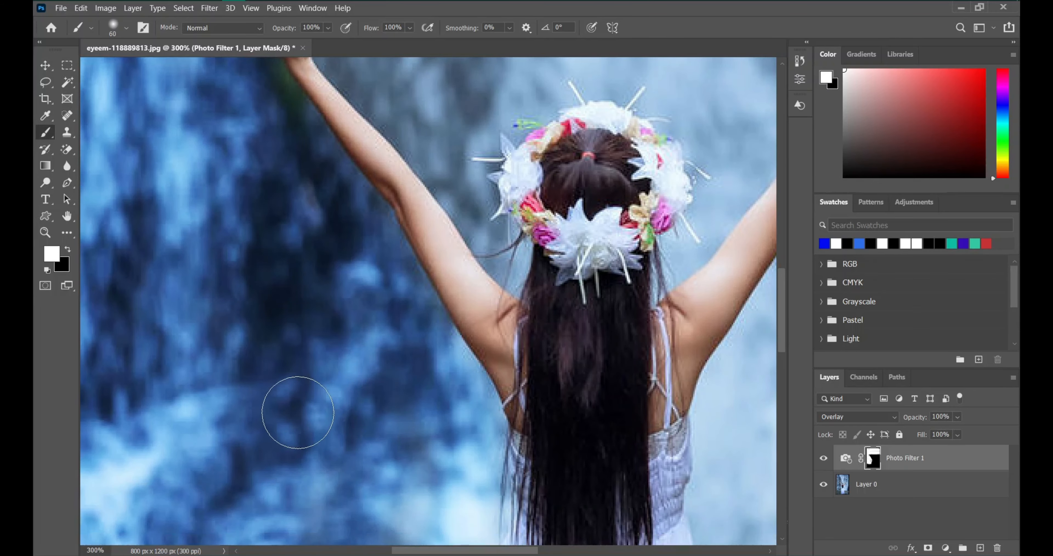
pyautogui.scroll(-3, 310, 392)
pyautogui.hotkey('ctrl', 'space')
pyautogui.moveTo(354, 355); pyautogui.dragTo(297, 366)
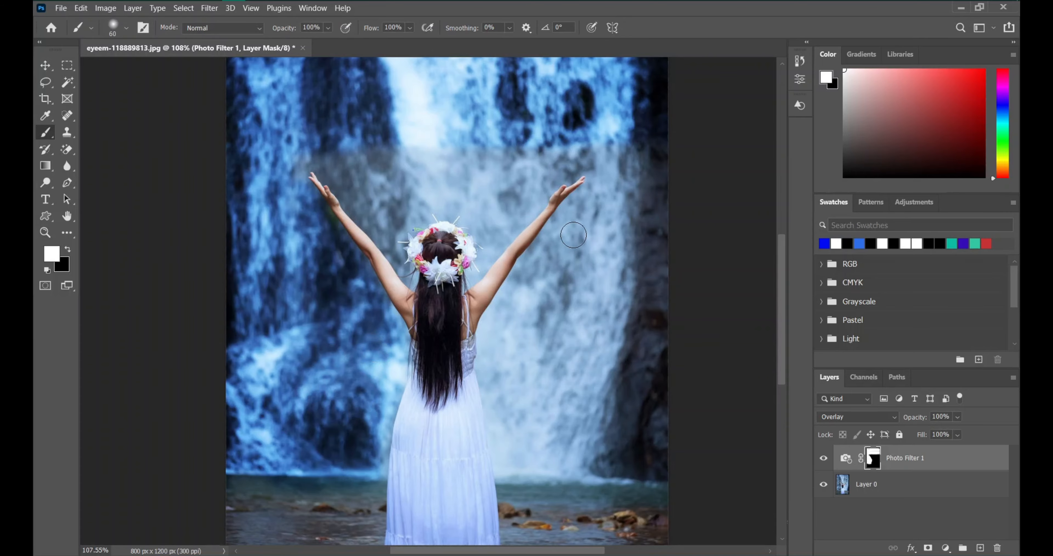
# Step: Paint white on the Photo Filter mask along the underside of the woman's raised right arm and beside her bodice
pyautogui.hotkey('ctrl', 'space')
pyautogui.moveTo(574, 235)
pyautogui.mouseDown()
pyautogui.moveTo(629, 229)
pyautogui.moveTo(633, 125)
pyautogui.moveTo(672, 134)
pyautogui.moveTo(635, 157)
pyautogui.moveTo(439, 394)
pyautogui.moveTo(381, 508)
pyautogui.moveTo(390, 505)
pyautogui.mouseUp()
pyautogui.scroll(2, 630, 228)
pyautogui.scroll(-6, 391, 505)
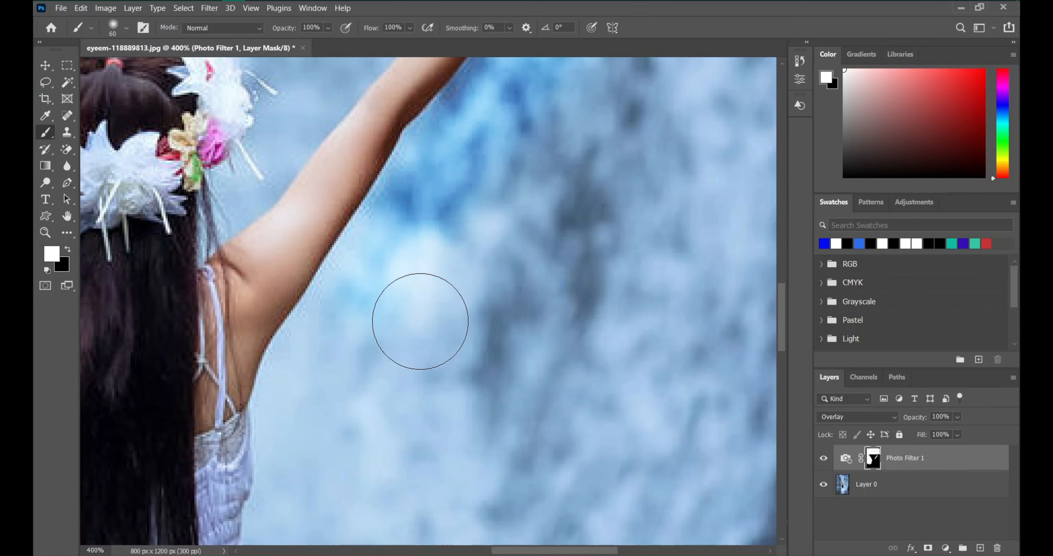
pyautogui.moveTo(421, 322)
pyautogui.mouseDown()
pyautogui.moveTo(383, 247)
pyautogui.moveTo(391, 258)
pyautogui.moveTo(295, 399)
pyautogui.moveTo(298, 439)
pyautogui.mouseUp()
pyautogui.scroll(-2, 314, 414)
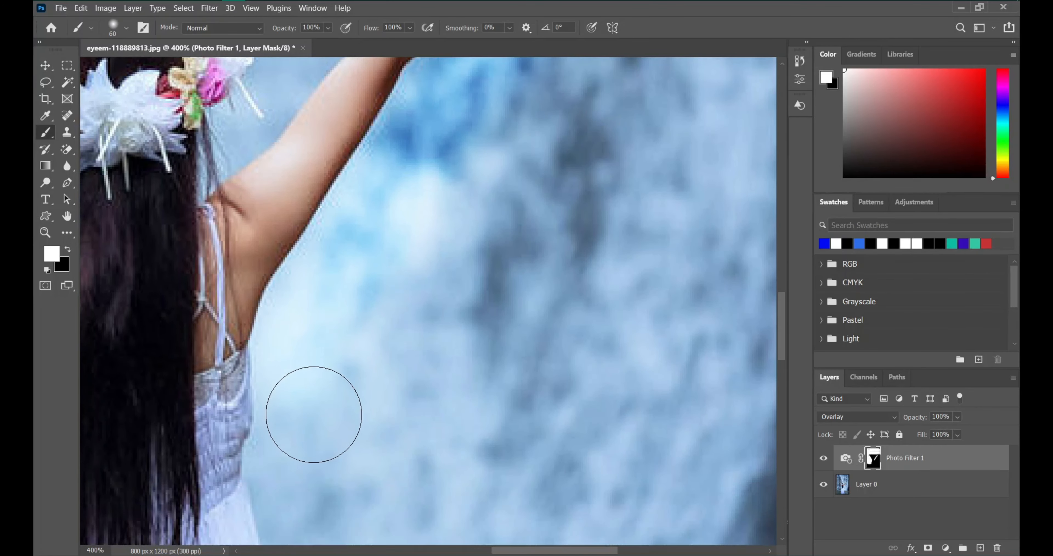
pyautogui.scroll(-2, 314, 414)
pyautogui.moveTo(294, 317)
pyautogui.mouseDown()
pyautogui.moveTo(289, 400)
pyautogui.moveTo(301, 446)
pyautogui.mouseUp()
# Step: Paint white on the mask over the waterfall along the right side of the dress, down to the waterline
pyautogui.scroll(-4, 327, 416)
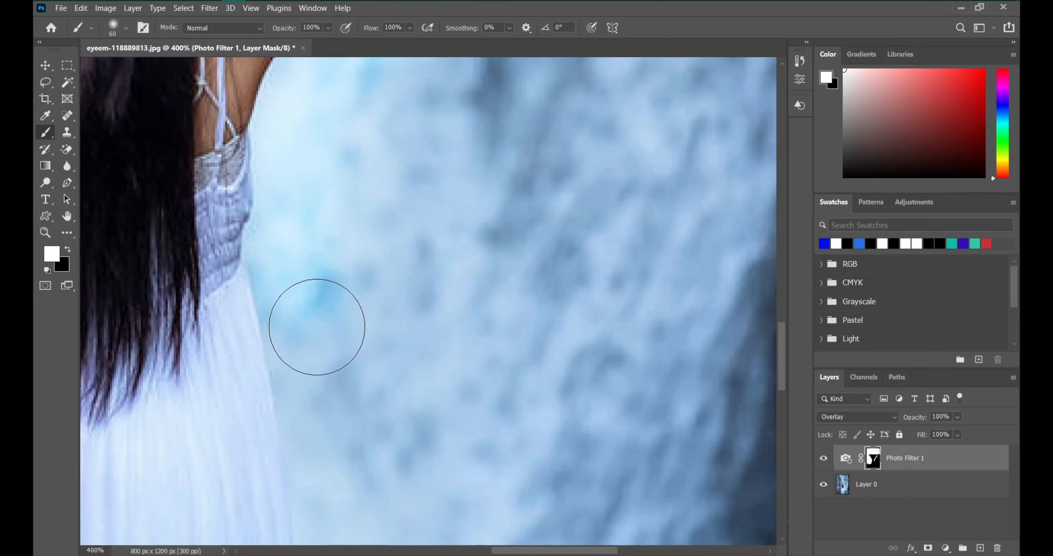
pyautogui.moveTo(317, 327)
pyautogui.mouseDown()
pyautogui.moveTo(306, 329)
pyautogui.moveTo(325, 404)
pyautogui.moveTo(326, 381)
pyautogui.mouseUp()
pyautogui.scroll(-1, 327, 380)
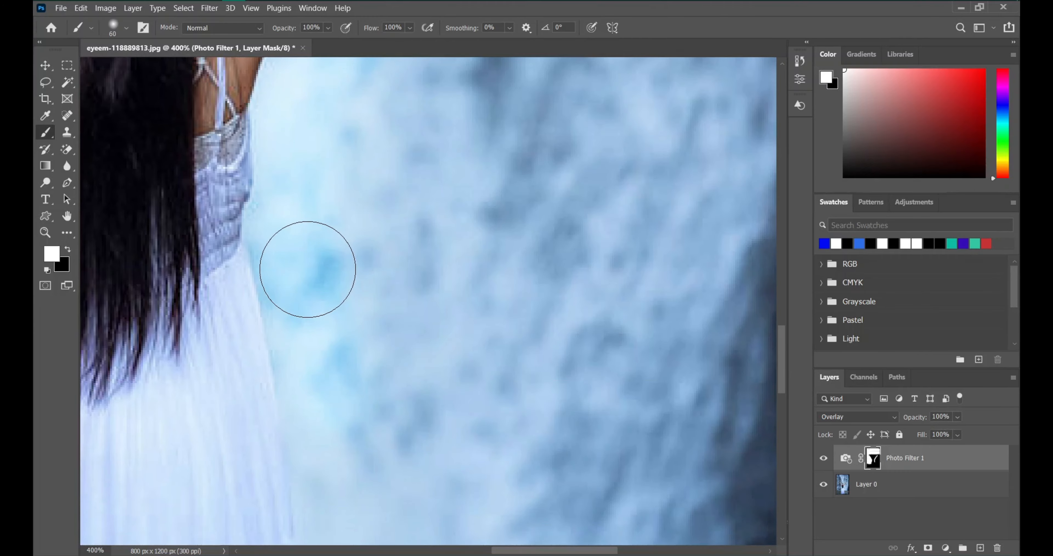
pyautogui.moveTo(307, 270); pyautogui.dragTo(343, 478)
pyautogui.scroll(-2, 341, 382)
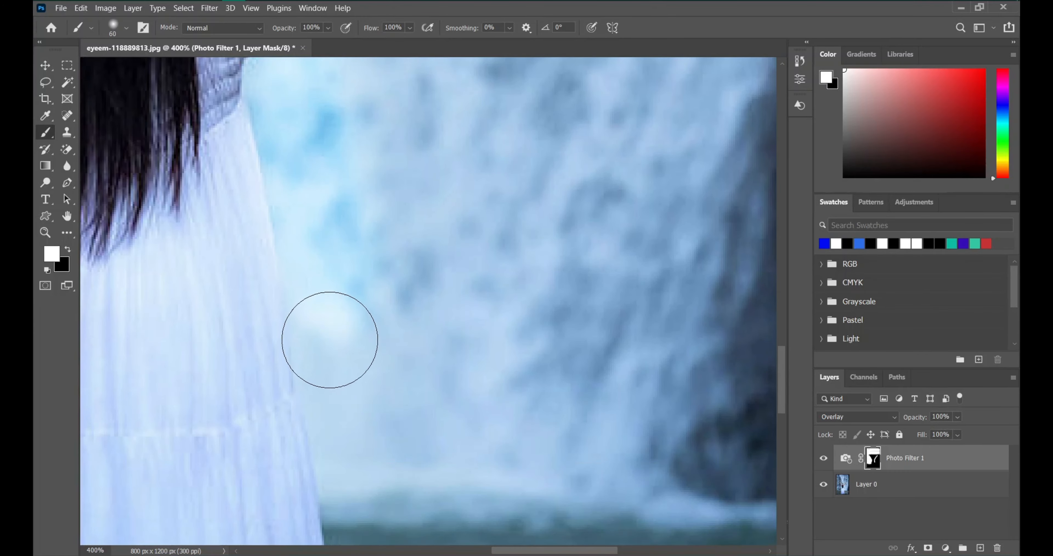
pyautogui.moveTo(330, 340); pyautogui.dragTo(365, 472)
pyautogui.scroll(-3, 388, 439)
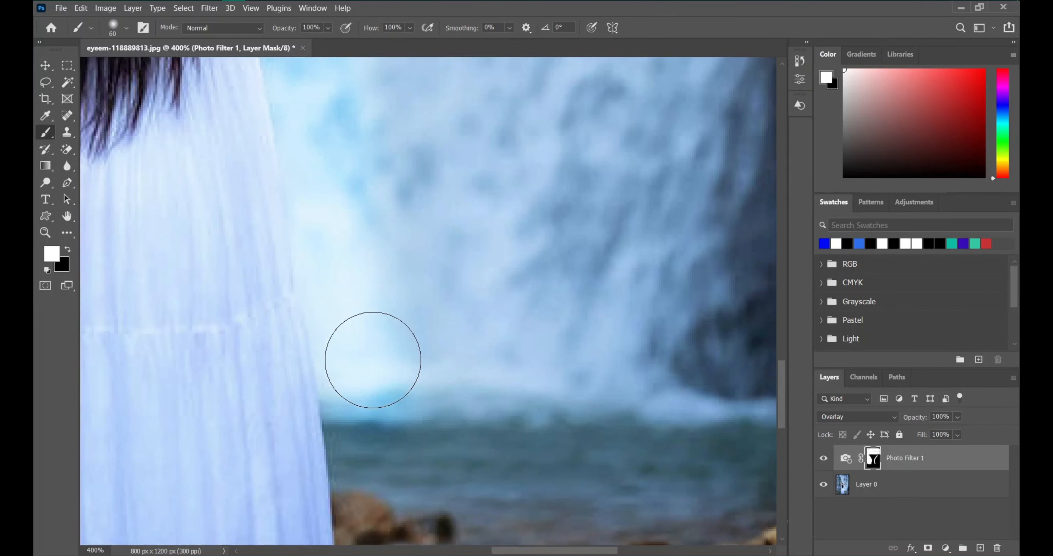
# Step: Paint white on the mask across the water at the waterfall's foot and up over the dark rocks on the image's right side
pyautogui.scroll(-2, 373, 359)
pyautogui.moveTo(355, 308)
pyautogui.mouseDown()
pyautogui.moveTo(377, 404)
pyautogui.moveTo(425, 411)
pyautogui.mouseUp()
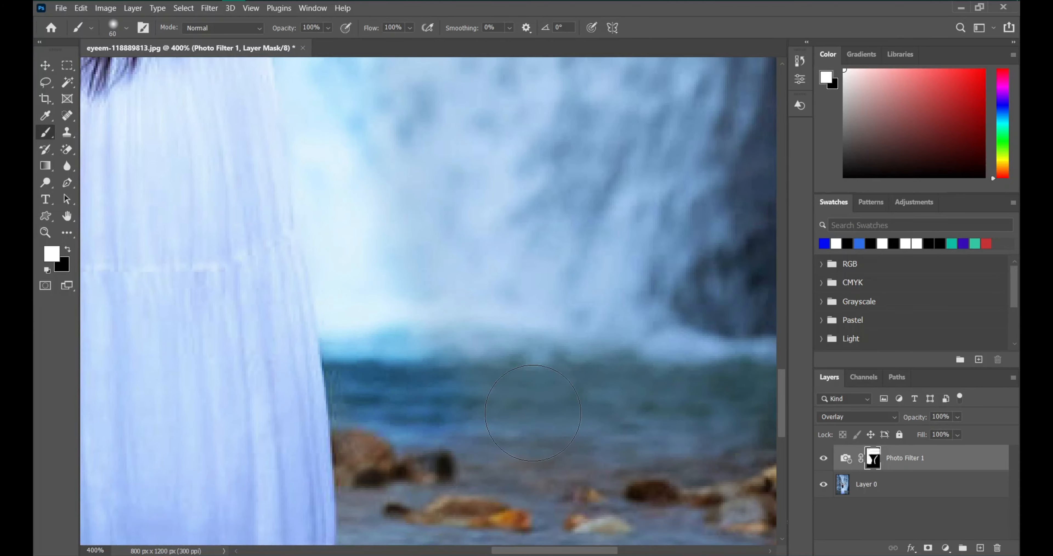
pyautogui.moveTo(533, 413)
pyautogui.mouseDown()
pyautogui.moveTo(667, 417)
pyautogui.moveTo(529, 392)
pyautogui.moveTo(759, 419)
pyautogui.moveTo(765, 58)
pyautogui.mouseUp()
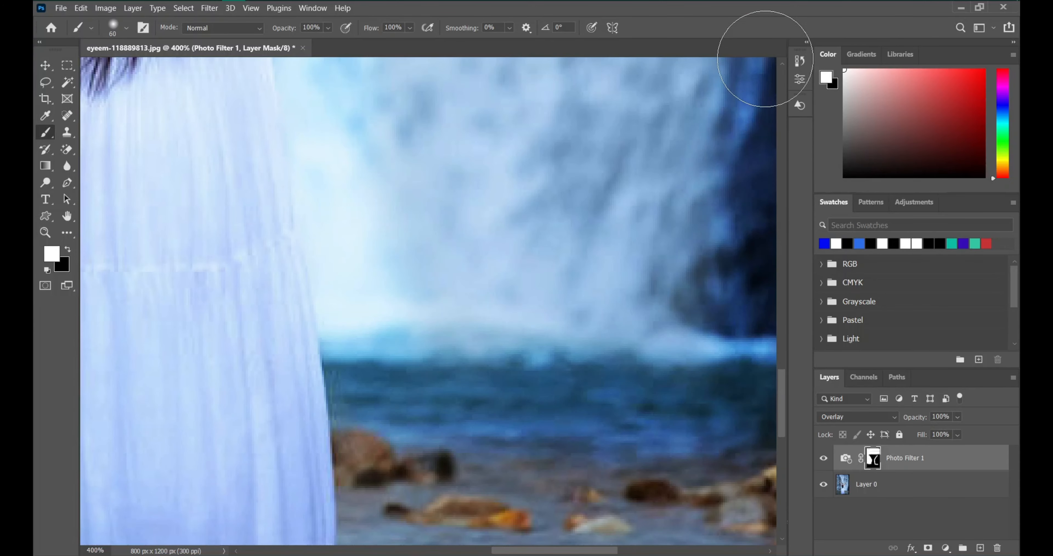
# Step: Fill in the mask with white over the rest of the waterfall between the woman's right arm, her dress and the rocks
pyautogui.scroll(1, 640, 322)
pyautogui.press('z')
pyautogui.moveTo(630, 318); pyautogui.dragTo(567, 307)
pyautogui.press('b')
pyautogui.moveTo(658, 342)
pyautogui.mouseDown()
pyautogui.moveTo(710, 344)
pyautogui.moveTo(692, 203)
pyautogui.moveTo(717, 74)
pyautogui.moveTo(692, 257)
pyautogui.moveTo(697, 304)
pyautogui.moveTo(716, 136)
pyautogui.moveTo(672, 343)
pyautogui.moveTo(691, 85)
pyautogui.mouseUp()
pyautogui.moveTo(678, 170)
pyautogui.mouseDown()
pyautogui.moveTo(660, 128)
pyautogui.moveTo(659, 77)
pyautogui.moveTo(658, 185)
pyautogui.moveTo(661, 127)
pyautogui.moveTo(635, 266)
pyautogui.moveTo(655, 192)
pyautogui.moveTo(650, 257)
pyautogui.mouseUp()
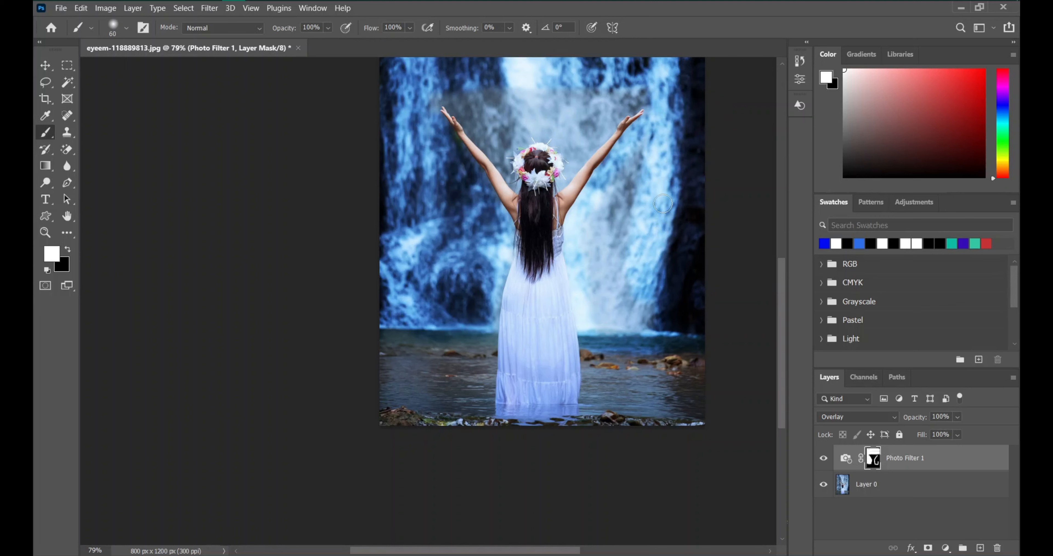
pyautogui.moveTo(662, 204); pyautogui.dragTo(658, 286)
pyautogui.moveTo(610, 331)
pyautogui.mouseDown()
pyautogui.moveTo(629, 210)
pyautogui.moveTo(610, 260)
pyautogui.moveTo(651, 160)
pyautogui.mouseUp()
pyautogui.moveTo(613, 199); pyautogui.dragTo(577, 261)
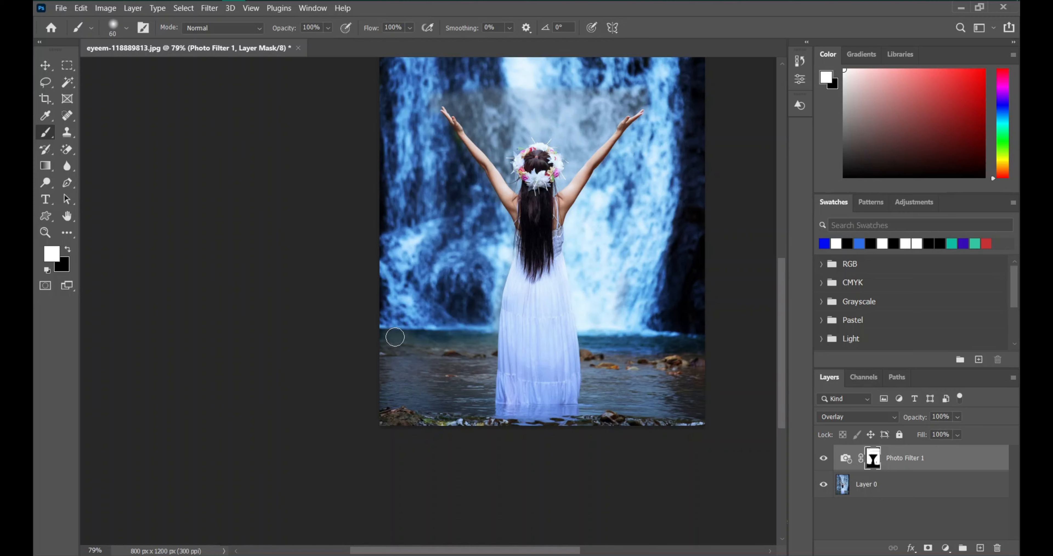
# Step: Paint white on the mask around the woman's left hand and along the inner side of her left arm
pyautogui.press('z')
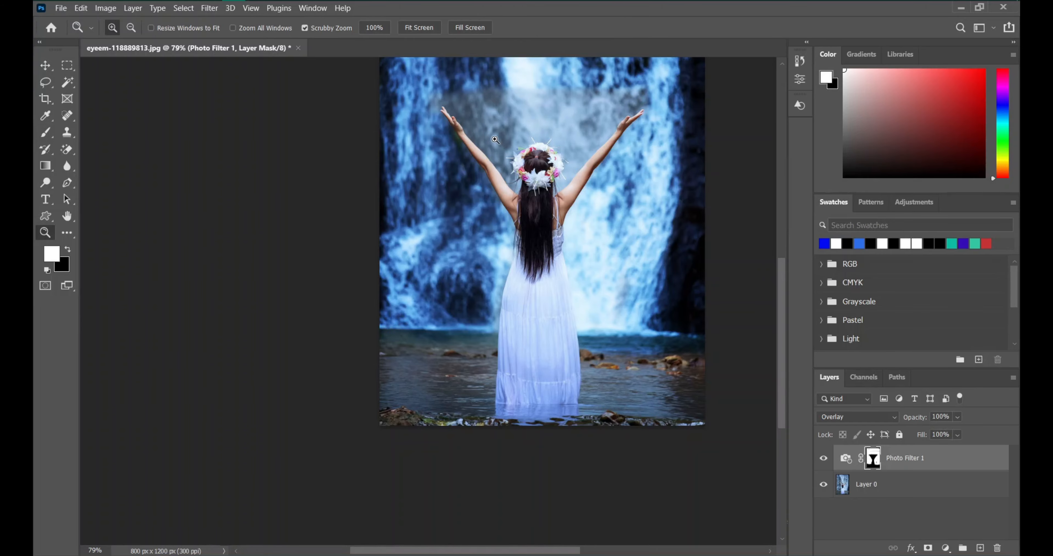
pyautogui.click(469, 120)
pyautogui.click(461, 110)
pyautogui.click(450, 105)
pyautogui.press('b')
pyautogui.scroll(1, 445, 181)
pyautogui.scroll(1, 444, 181)
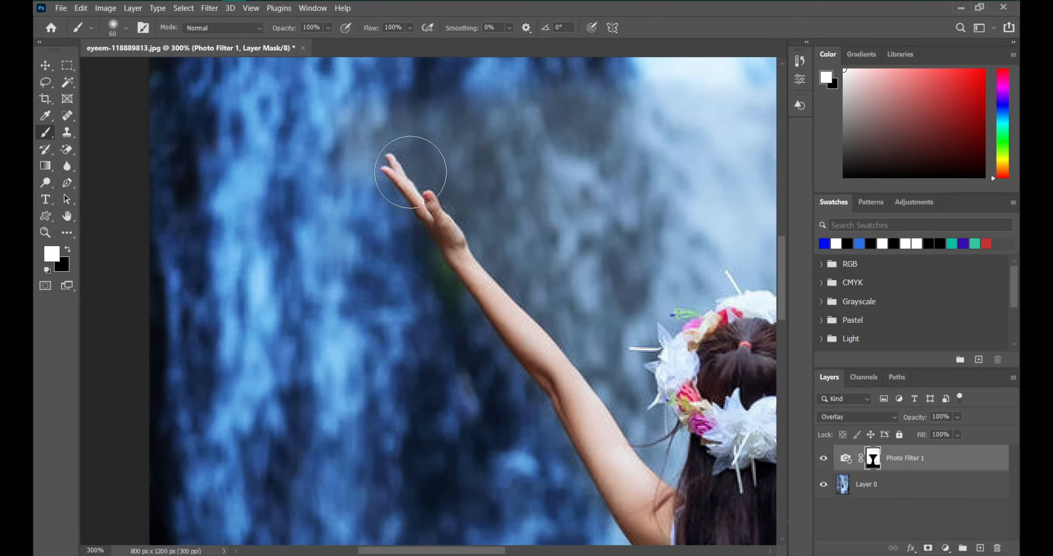
pyautogui.moveTo(369, 107)
pyautogui.mouseDown()
pyautogui.moveTo(485, 112)
pyautogui.moveTo(407, 110)
pyautogui.moveTo(502, 154)
pyautogui.moveTo(446, 140)
pyautogui.moveTo(532, 190)
pyautogui.moveTo(485, 167)
pyautogui.moveTo(548, 246)
pyautogui.moveTo(520, 223)
pyautogui.moveTo(547, 283)
pyautogui.moveTo(567, 278)
pyautogui.moveTo(567, 305)
pyautogui.moveTo(627, 368)
pyautogui.mouseUp()
# Step: Paint white on the mask over the waterfall between the raised arms, above and around the flower crown
pyautogui.press('z')
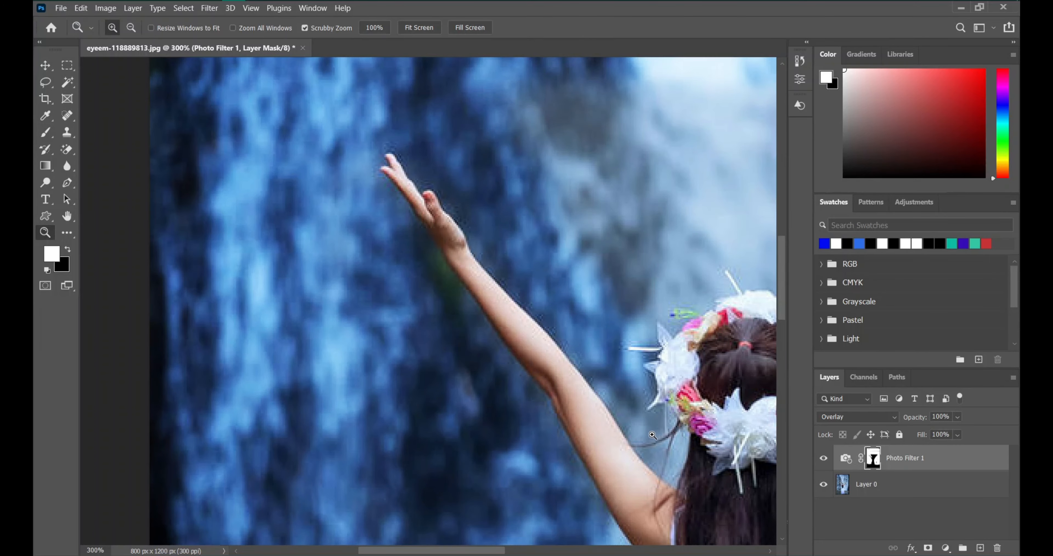
pyautogui.moveTo(653, 435); pyautogui.dragTo(548, 432)
pyautogui.press('b')
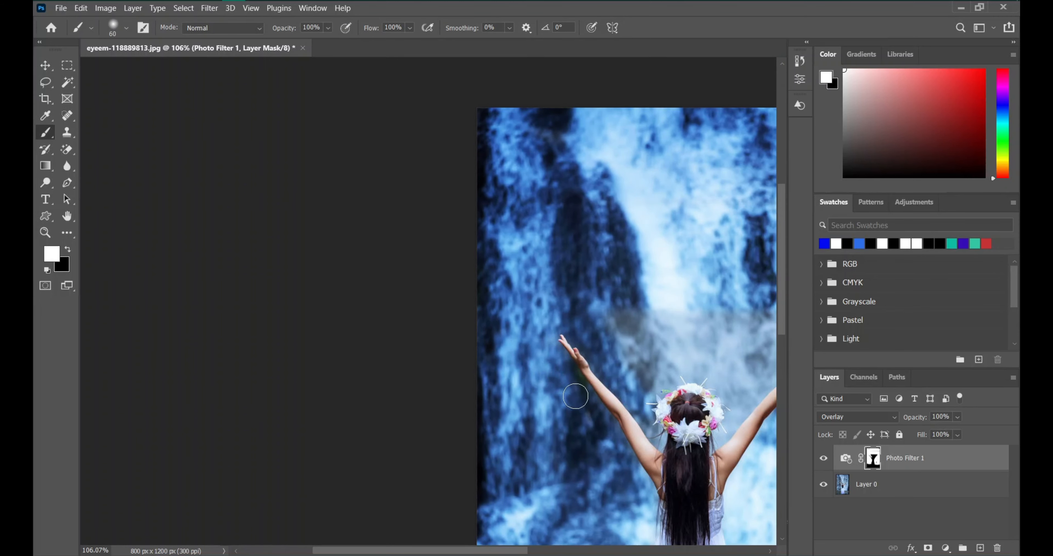
pyautogui.moveTo(616, 318); pyautogui.dragTo(773, 329)
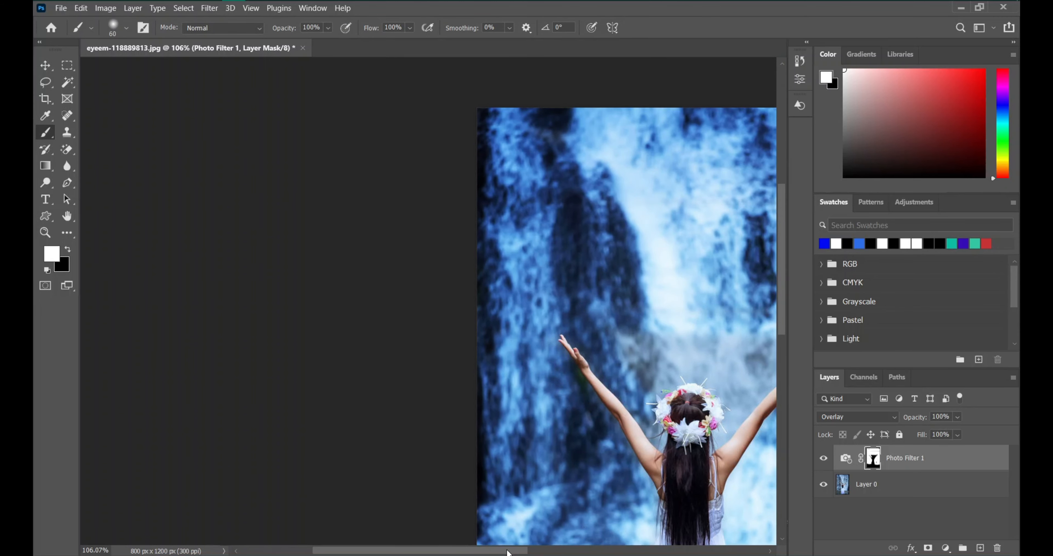
pyautogui.moveTo(506, 552); pyautogui.dragTo(559, 552)
pyautogui.moveTo(458, 335); pyautogui.dragTo(614, 324)
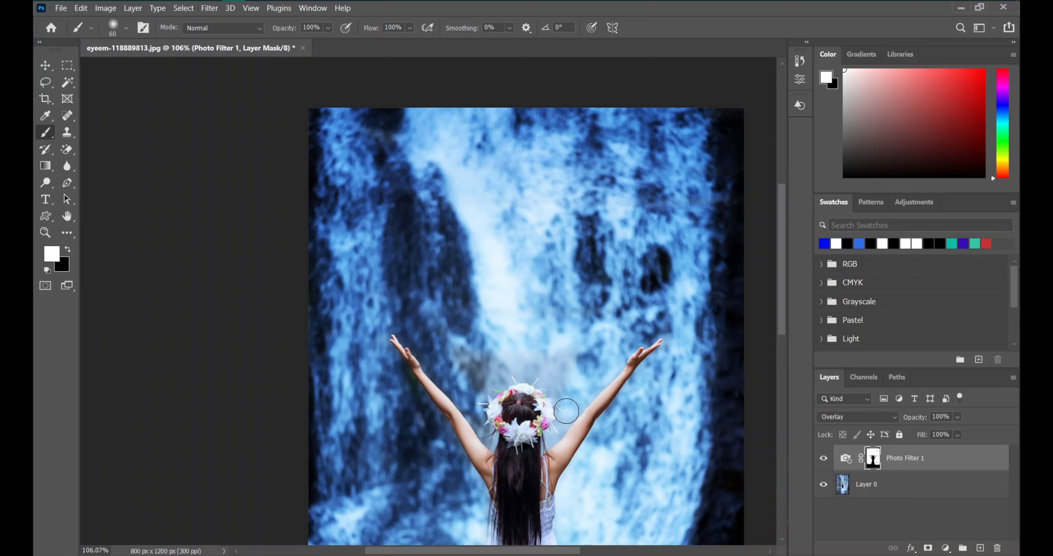
pyautogui.moveTo(569, 401)
pyautogui.mouseDown()
pyautogui.moveTo(531, 322)
pyautogui.moveTo(477, 357)
pyautogui.moveTo(458, 348)
pyautogui.moveTo(472, 352)
pyautogui.mouseUp()
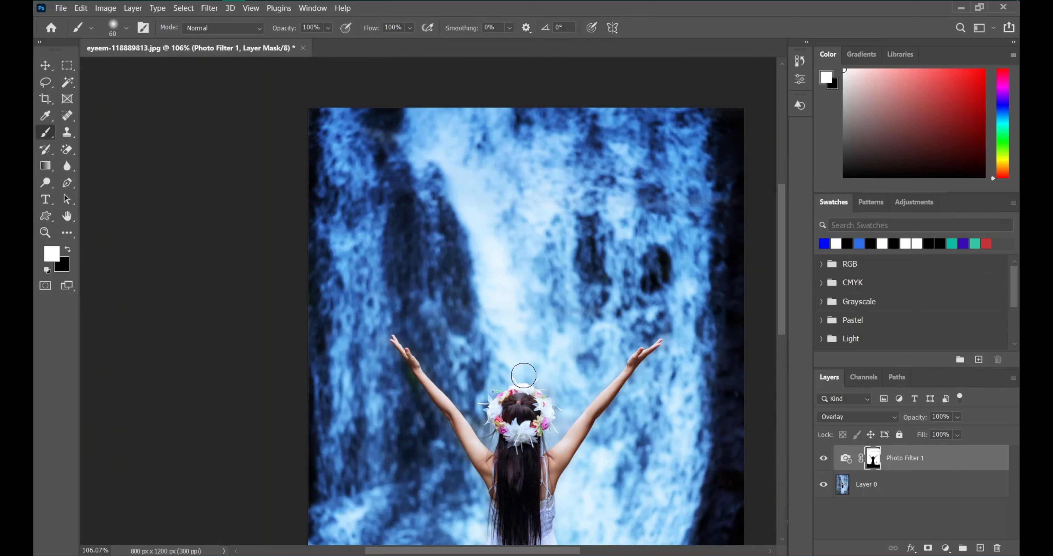
# Step: Reduce the brush to 35 px and paint white on the mask in the gap between the left arm and the hair
pyautogui.press('z')
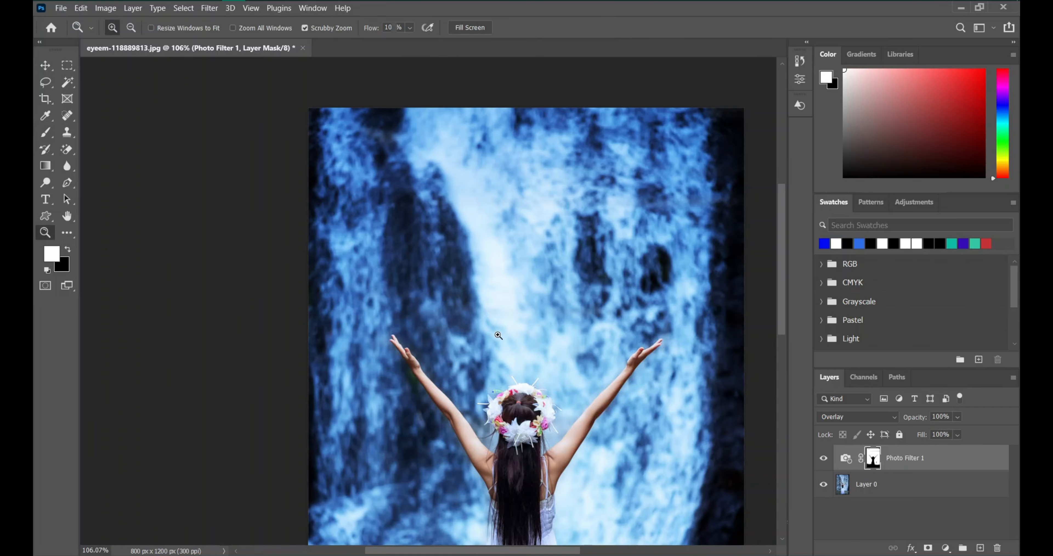
pyautogui.click(489, 421)
pyautogui.click(488, 421)
pyautogui.moveTo(489, 421); pyautogui.dragTo(487, 330)
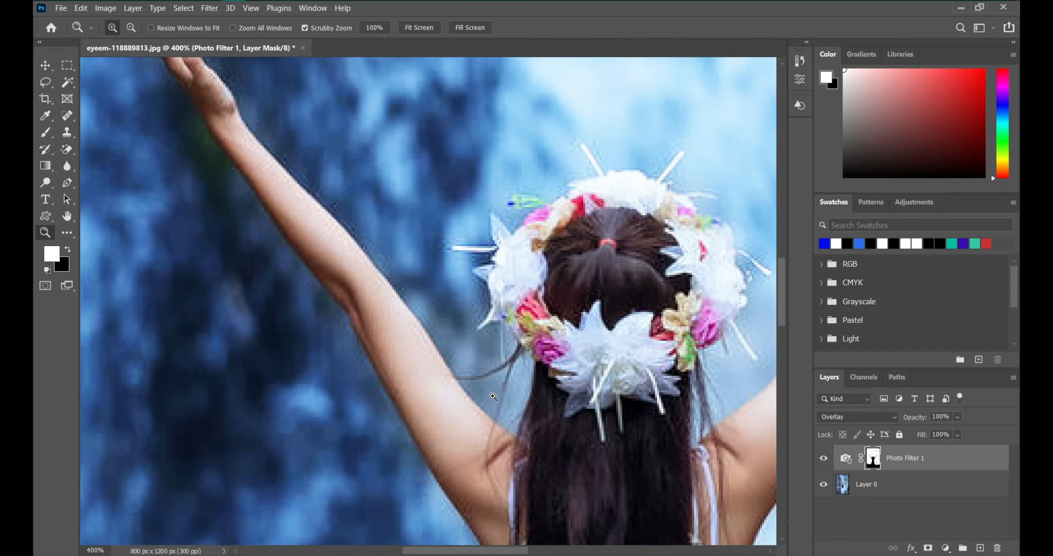
pyautogui.click(492, 396)
pyautogui.press('b')
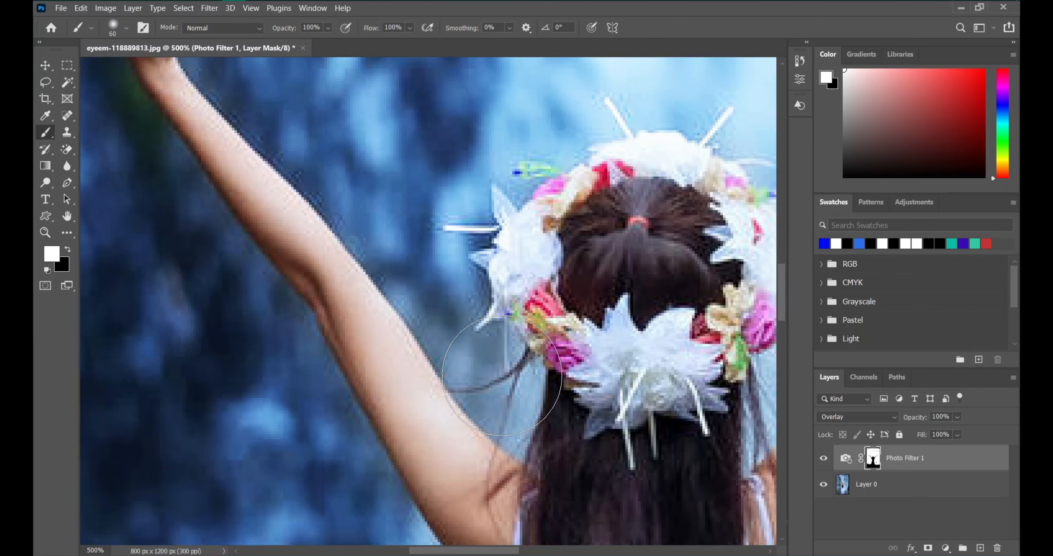
pyautogui.press('[')
pyautogui.press('[')
pyautogui.press('[')
pyautogui.press('[')
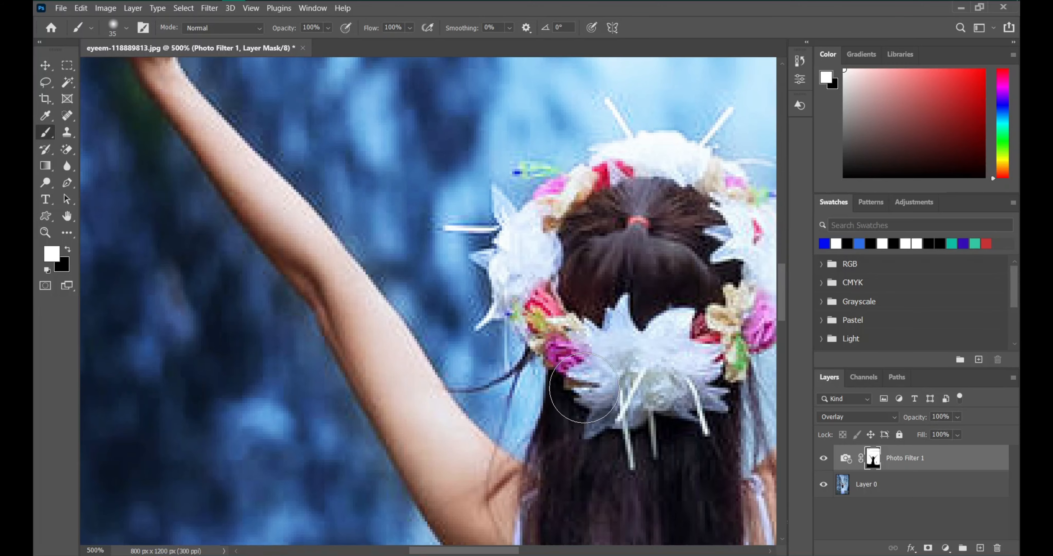
# Step: Paint white on the mask in the gap between the woman's hair and her right arm
pyautogui.hotkey('ctrl', 'space')
pyautogui.moveTo(676, 390)
pyautogui.mouseDown()
pyautogui.moveTo(622, 425)
pyautogui.moveTo(566, 487)
pyautogui.mouseUp()
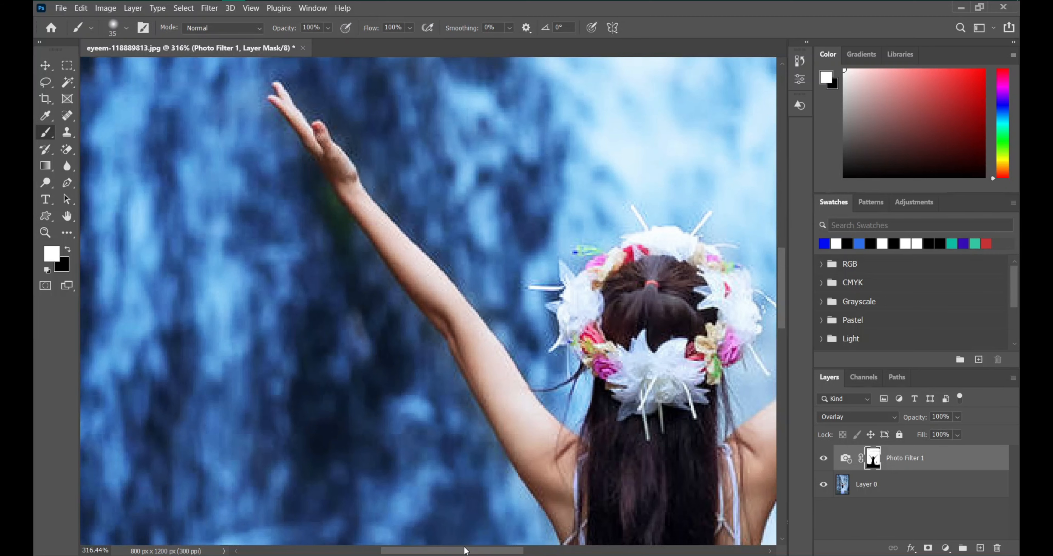
pyautogui.moveTo(466, 552); pyautogui.dragTo(536, 552)
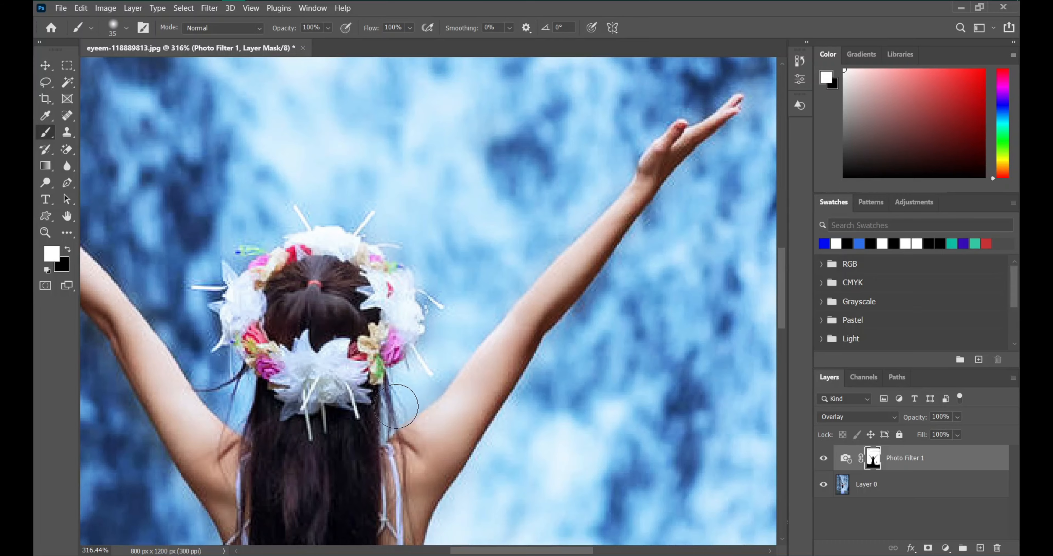
# Step: Paint white on the mask over the foreground water to the right of the dress and just below its hem
pyautogui.press('z')
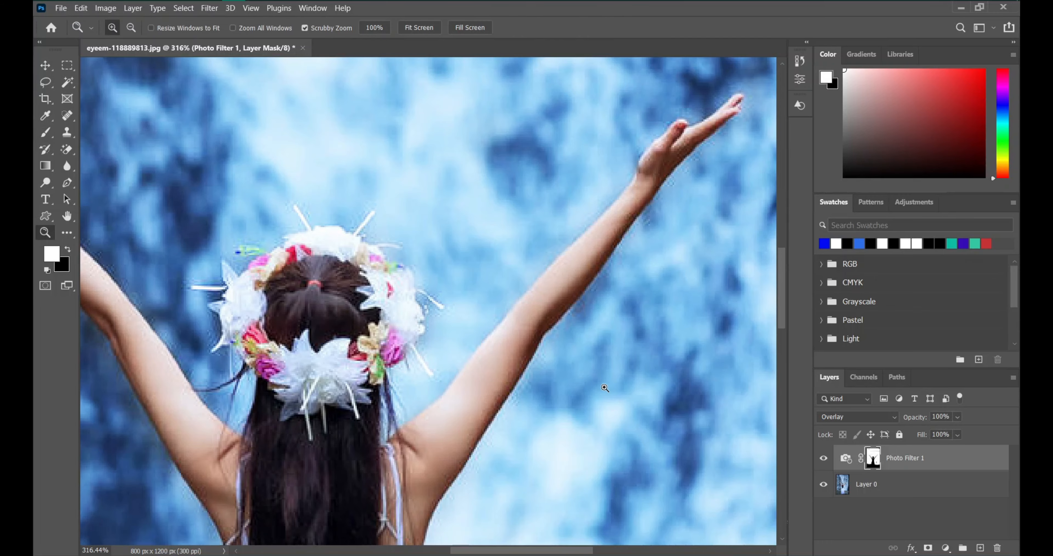
pyautogui.moveTo(591, 366); pyautogui.dragTo(516, 381)
pyautogui.press('b')
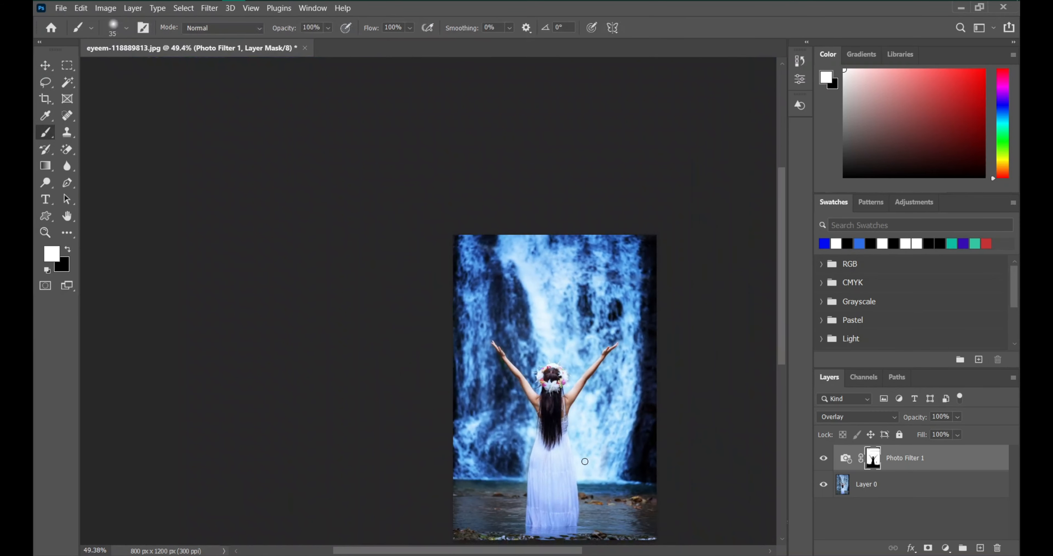
pyautogui.scroll(-2, 588, 442)
pyautogui.scroll(-2, 588, 441)
pyautogui.press('z')
pyautogui.click(587, 433)
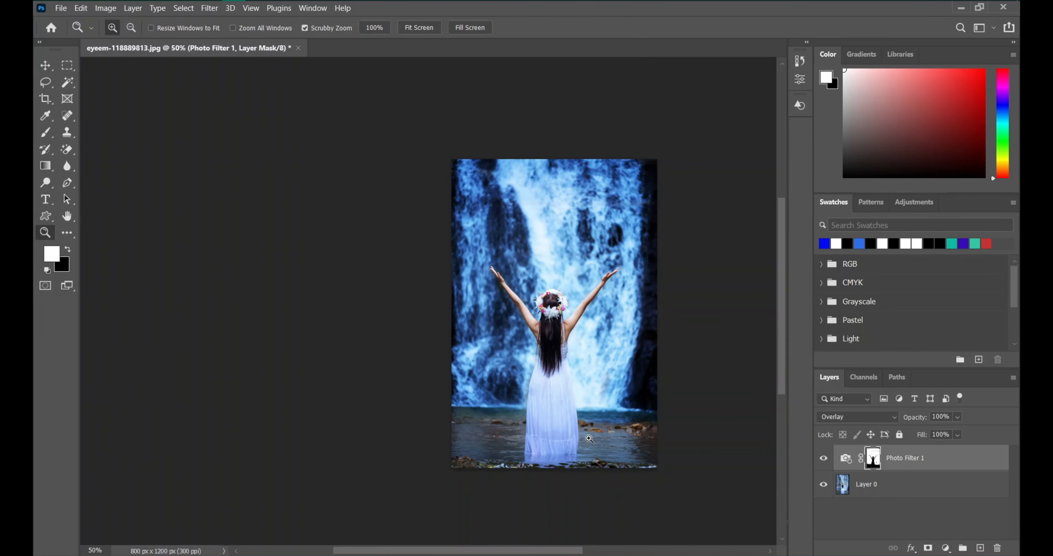
pyautogui.click(588, 434)
pyautogui.click(588, 434)
pyautogui.press('b')
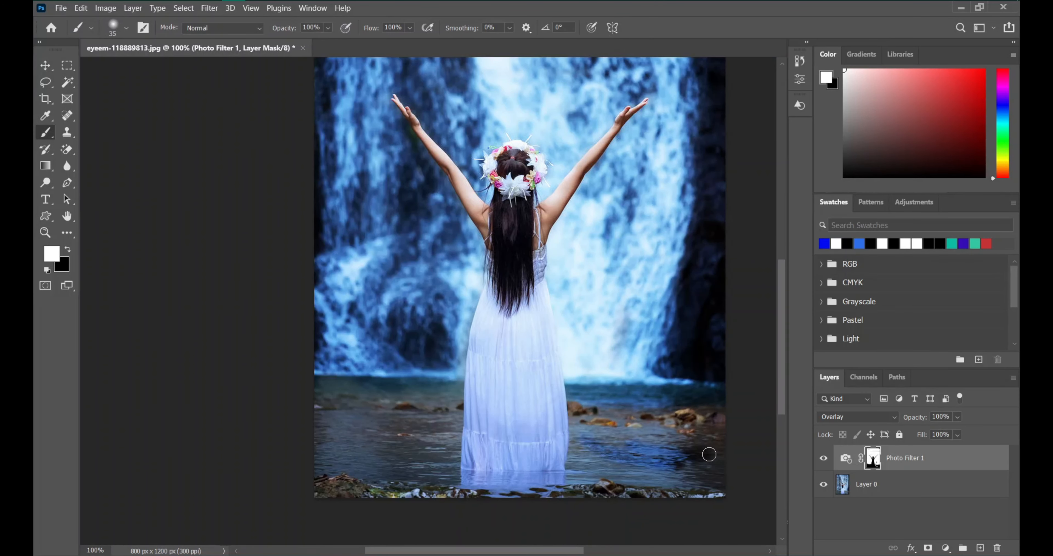
pyautogui.moveTo(708, 455)
pyautogui.mouseDown()
pyautogui.moveTo(658, 445)
pyautogui.moveTo(728, 444)
pyautogui.moveTo(630, 438)
pyautogui.mouseUp()
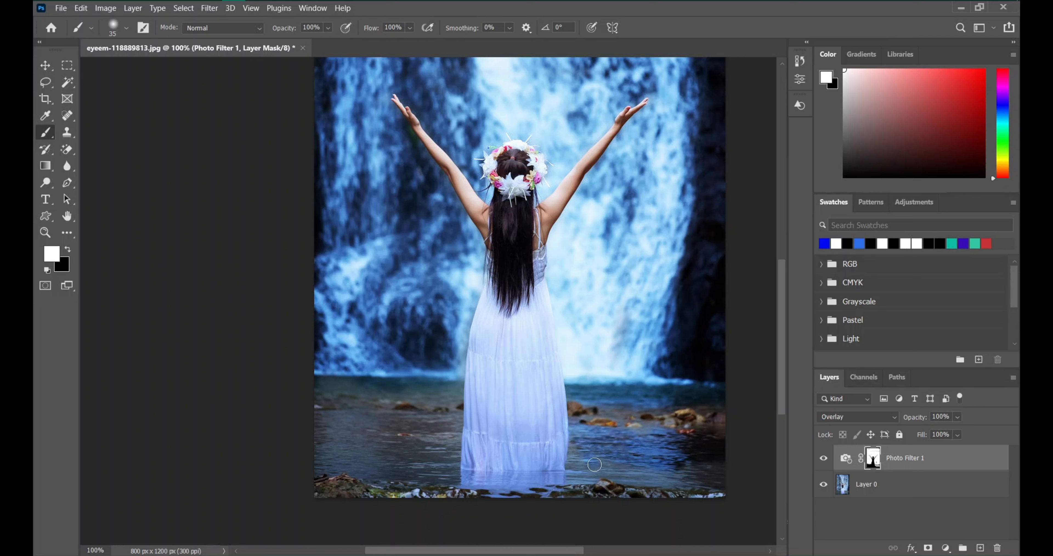
pyautogui.moveTo(593, 479)
pyautogui.mouseDown()
pyautogui.moveTo(702, 480)
pyautogui.moveTo(593, 469)
pyautogui.moveTo(711, 460)
pyautogui.moveTo(769, 468)
pyautogui.moveTo(696, 465)
pyautogui.moveTo(690, 482)
pyautogui.moveTo(734, 486)
pyautogui.mouseUp()
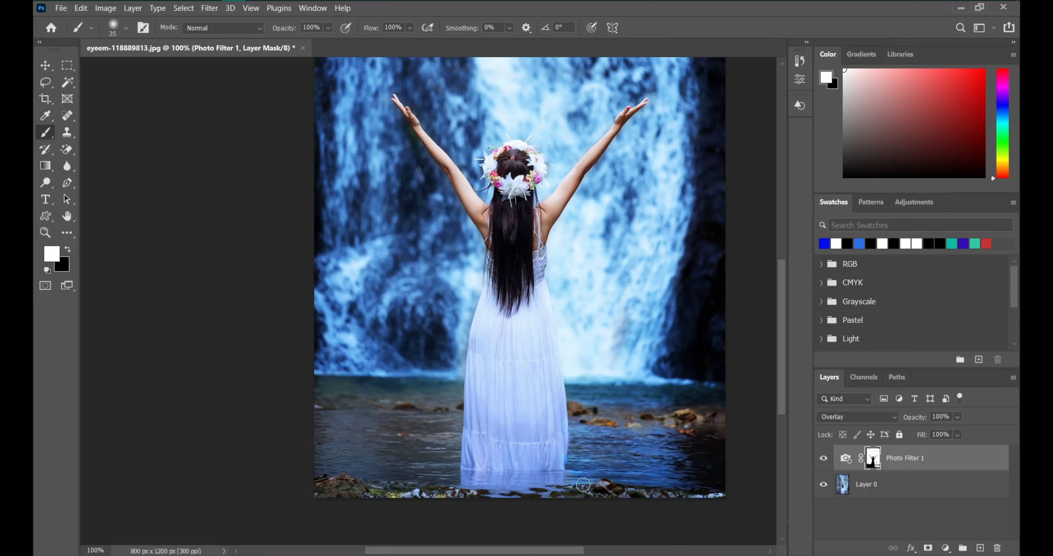
pyautogui.moveTo(584, 485)
pyautogui.mouseDown()
pyautogui.moveTo(484, 497)
pyautogui.moveTo(568, 508)
pyautogui.moveTo(555, 501)
pyautogui.moveTo(581, 502)
pyautogui.mouseUp()
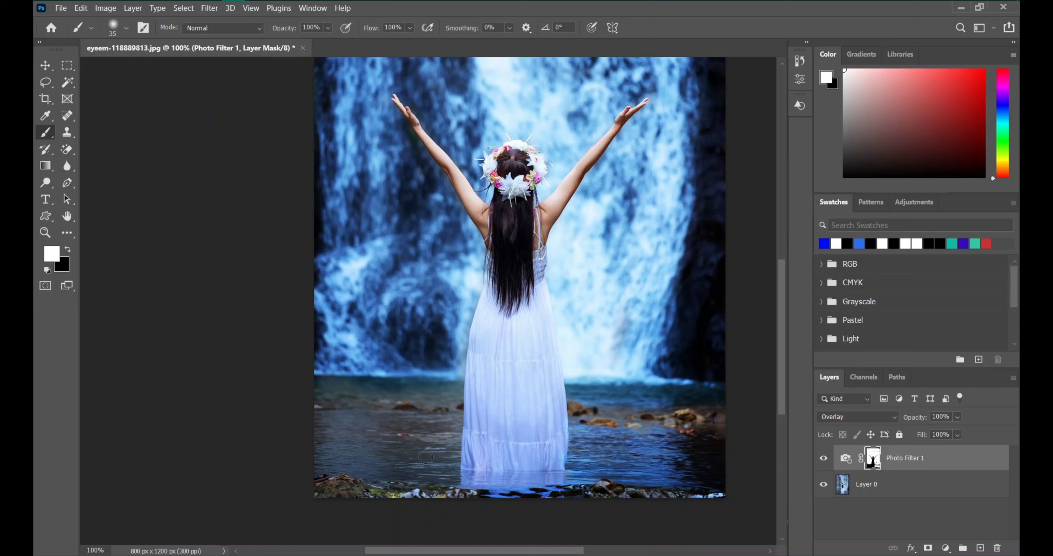
# Step: Paint white on the mask over the foreground water to the left of the dress, up to the waterfall's foot
pyautogui.moveTo(319, 414)
pyautogui.mouseDown()
pyautogui.moveTo(428, 426)
pyautogui.moveTo(458, 416)
pyautogui.moveTo(458, 482)
pyautogui.moveTo(325, 462)
pyautogui.moveTo(358, 466)
pyautogui.mouseUp()
pyautogui.moveTo(447, 488)
pyautogui.mouseDown()
pyautogui.moveTo(314, 469)
pyautogui.moveTo(325, 420)
pyautogui.moveTo(318, 449)
pyautogui.moveTo(324, 424)
pyautogui.moveTo(370, 452)
pyautogui.moveTo(358, 435)
pyautogui.moveTo(400, 441)
pyautogui.moveTo(351, 450)
pyautogui.moveTo(371, 467)
pyautogui.moveTo(448, 473)
pyautogui.moveTo(429, 464)
pyautogui.moveTo(448, 424)
pyautogui.moveTo(446, 454)
pyautogui.moveTo(401, 432)
pyautogui.moveTo(381, 463)
pyautogui.mouseUp()
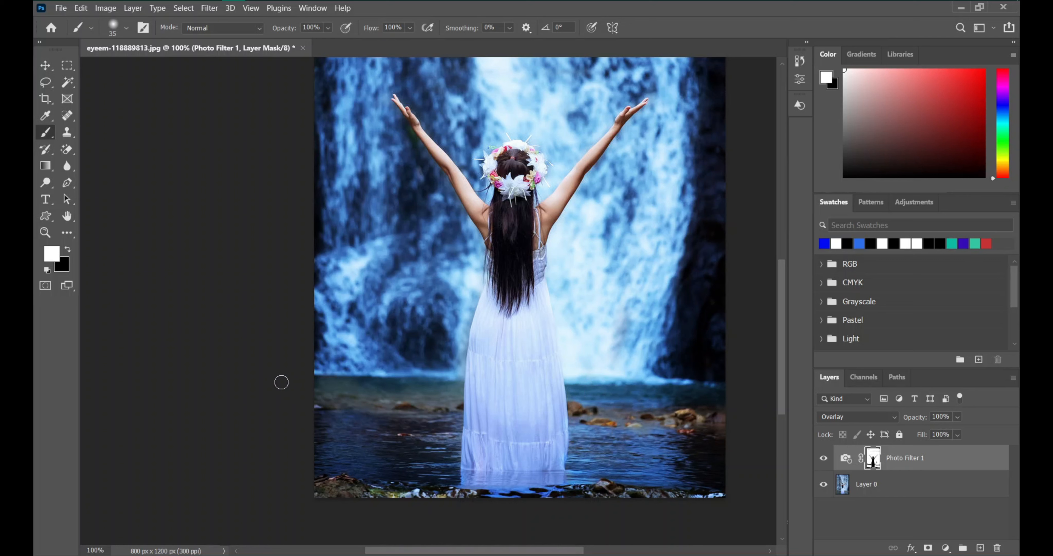
pyautogui.moveTo(313, 382); pyautogui.dragTo(448, 388)
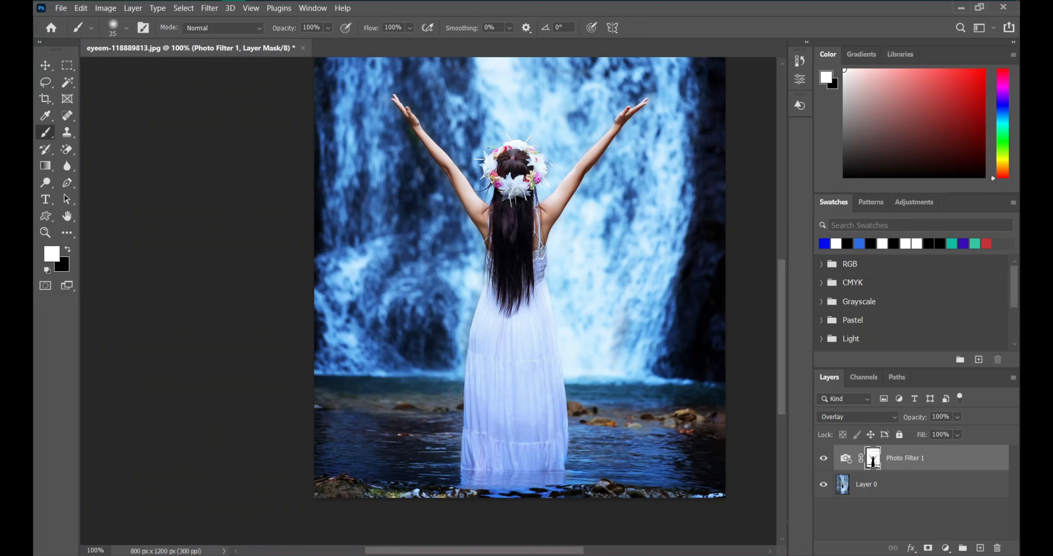
pyautogui.moveTo(451, 400)
pyautogui.mouseDown()
pyautogui.moveTo(443, 390)
pyautogui.moveTo(329, 392)
pyautogui.moveTo(368, 410)
pyautogui.moveTo(409, 407)
pyautogui.mouseUp()
pyautogui.press('x')
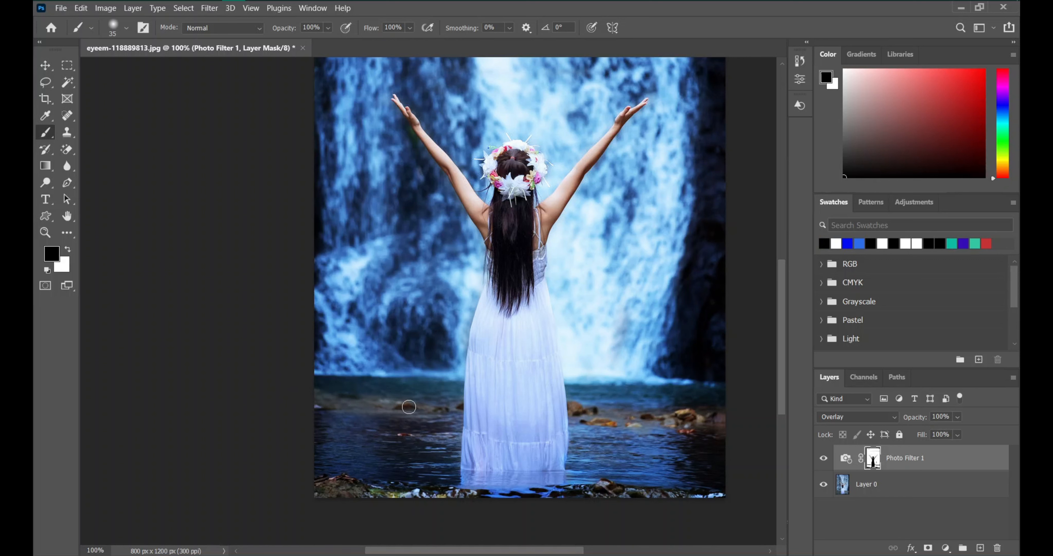
pyautogui.press('x')
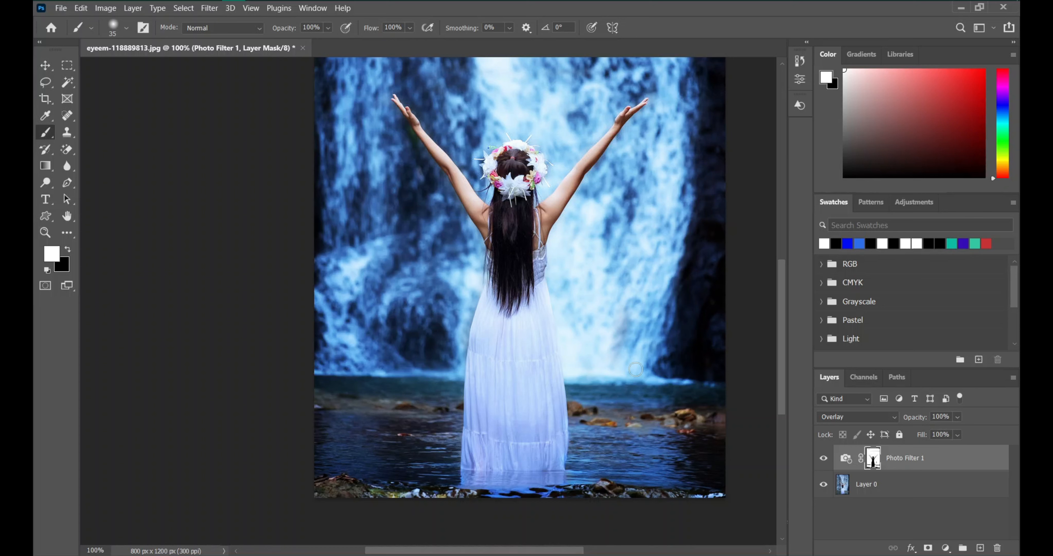
pyautogui.scroll(3, 788, 364)
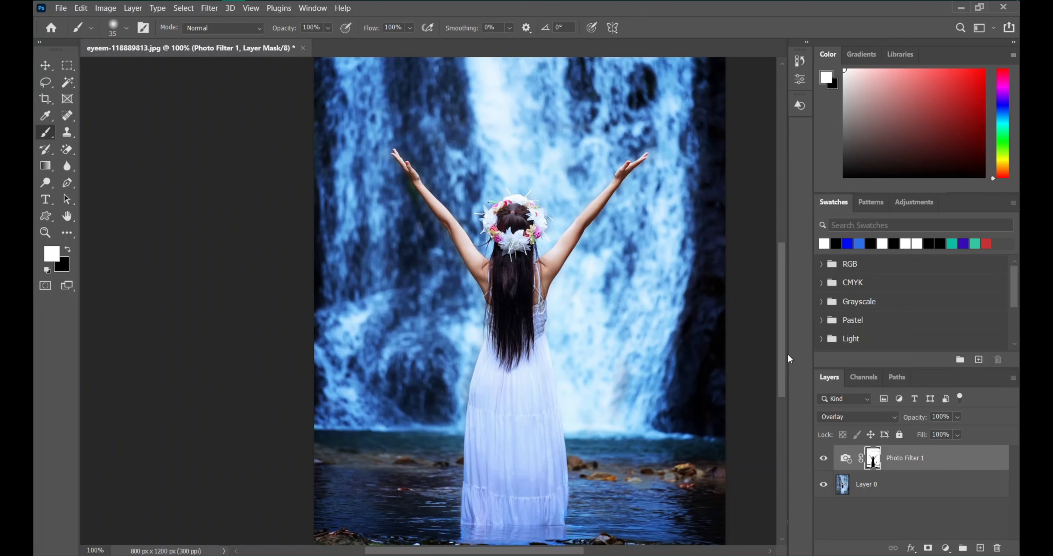
pyautogui.press('x')
pyautogui.press('x')
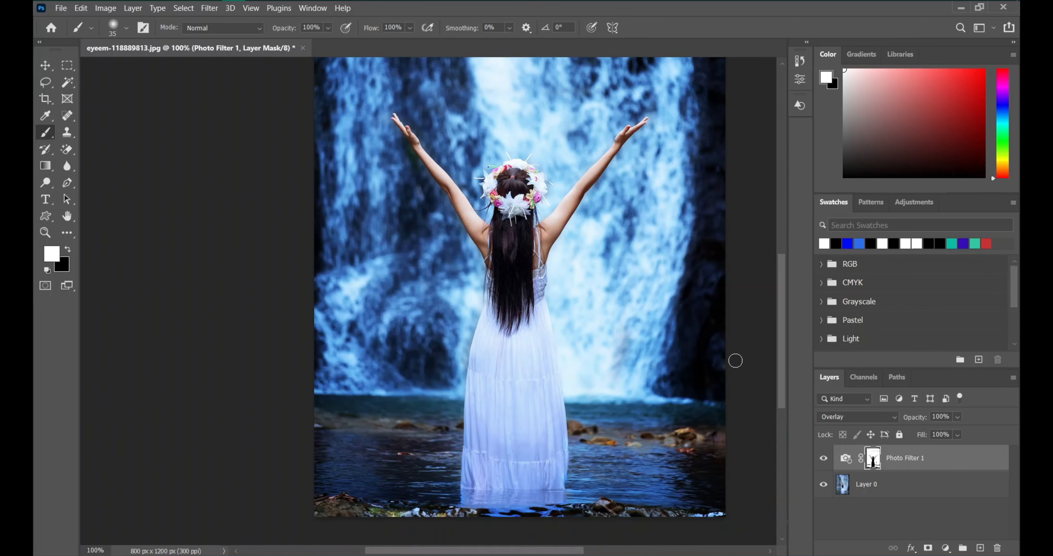
pyautogui.press('x')
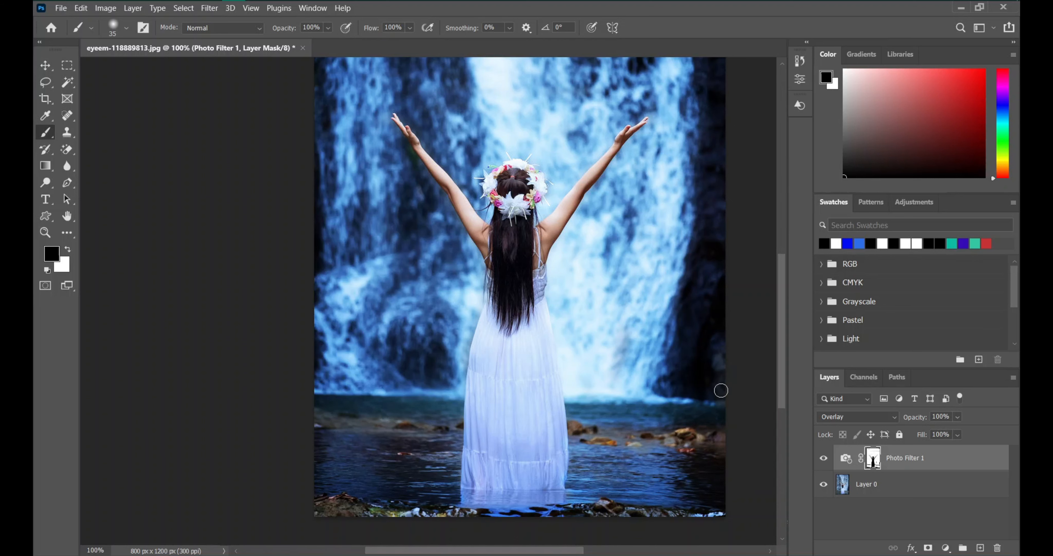
pyautogui.press('x')
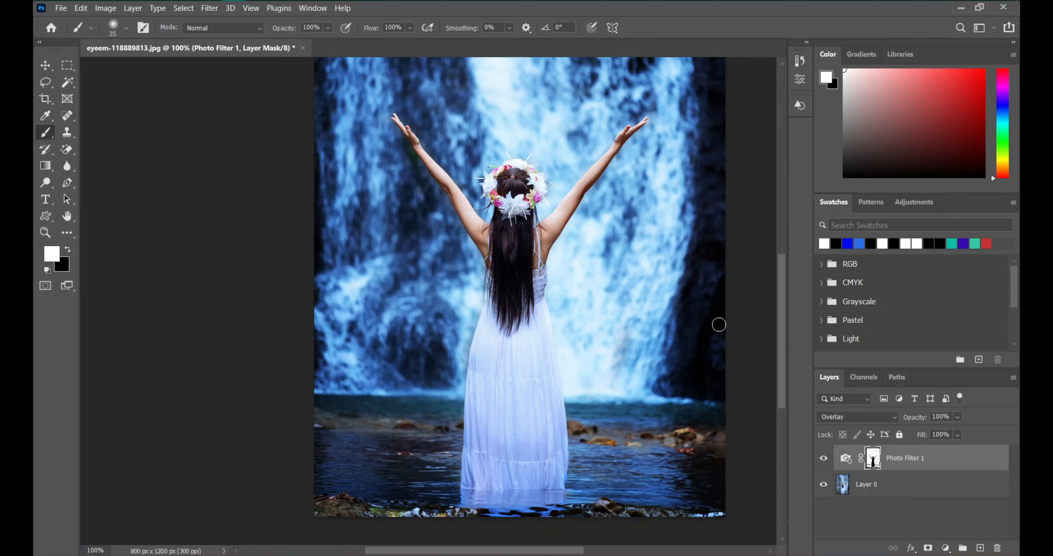
# Step: Change the Photo Filter adjustment layer's color to the light blue #5fa4f9
pyautogui.hotkey('ctrl', 'space')
pyautogui.moveTo(755, 378)
pyautogui.mouseDown()
pyautogui.moveTo(735, 380)
pyautogui.moveTo(738, 394)
pyautogui.mouseUp()
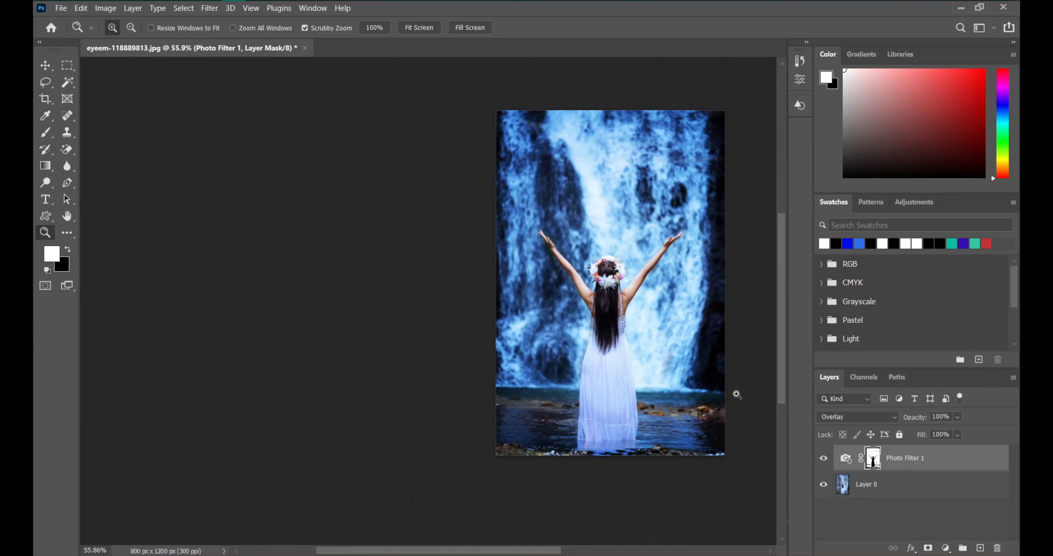
pyautogui.scroll(1, 507, 503)
pyautogui.hscroll(5, 503, 553)
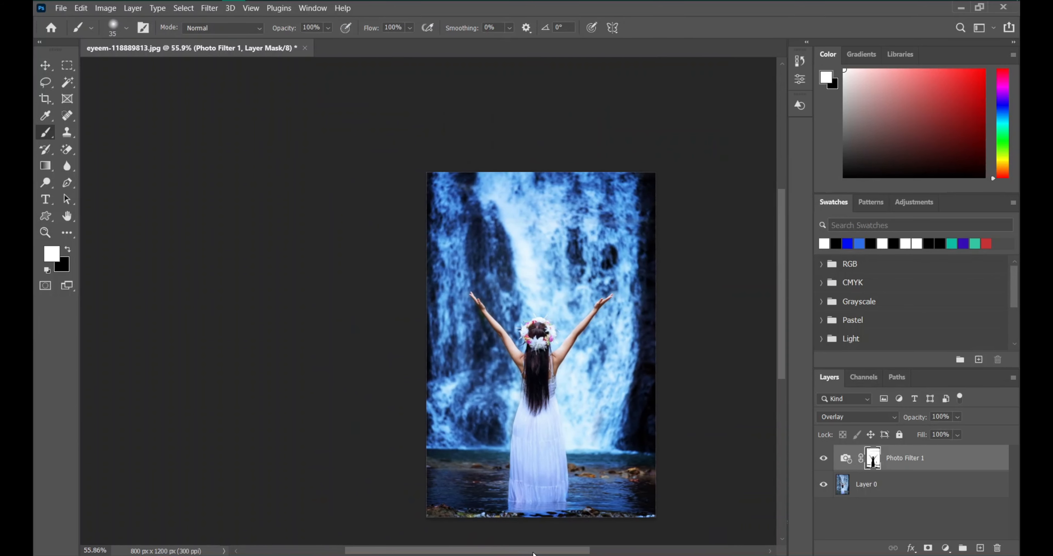
pyautogui.scroll(-1, 601, 385)
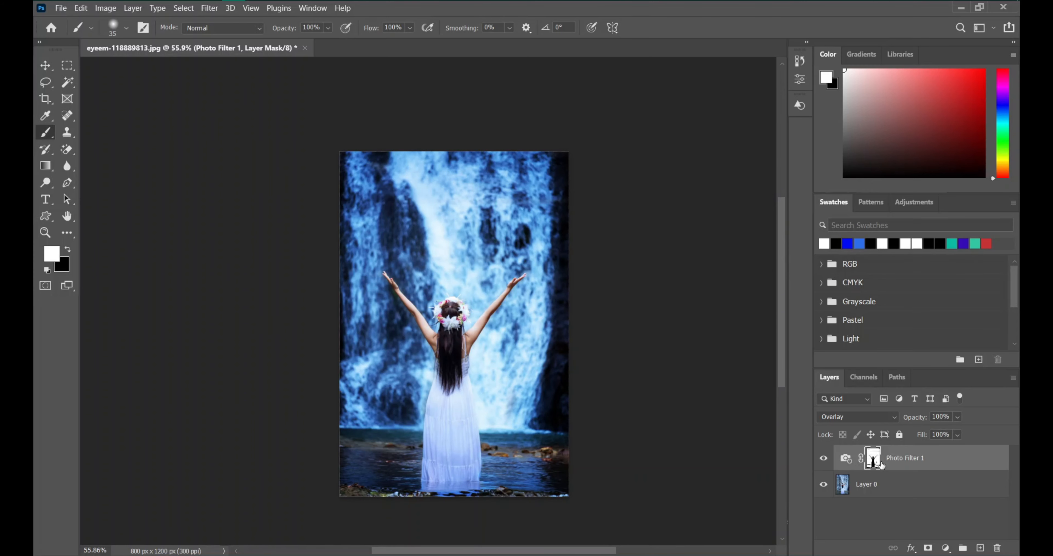
pyautogui.doubleClick(845, 459)
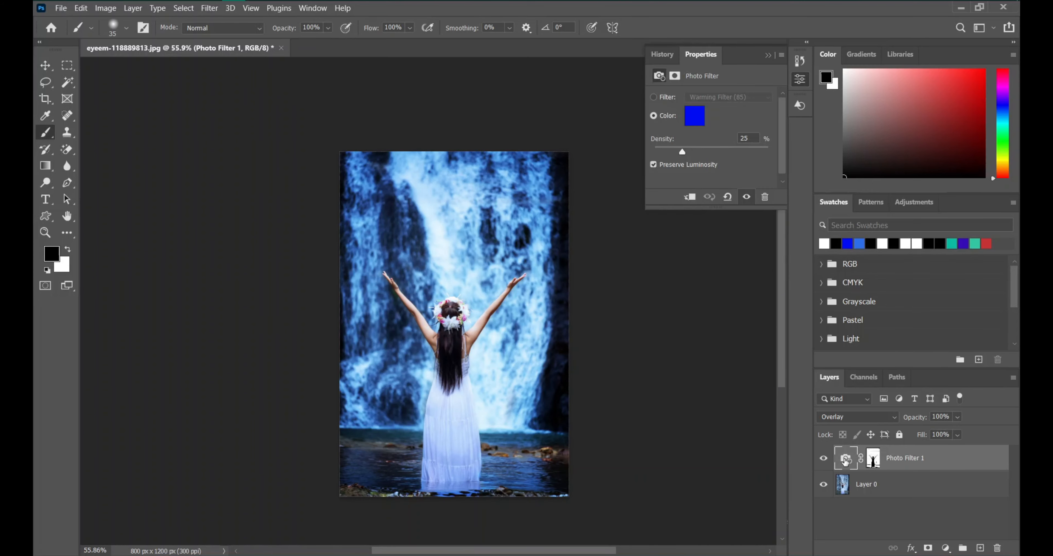
pyautogui.click(700, 120)
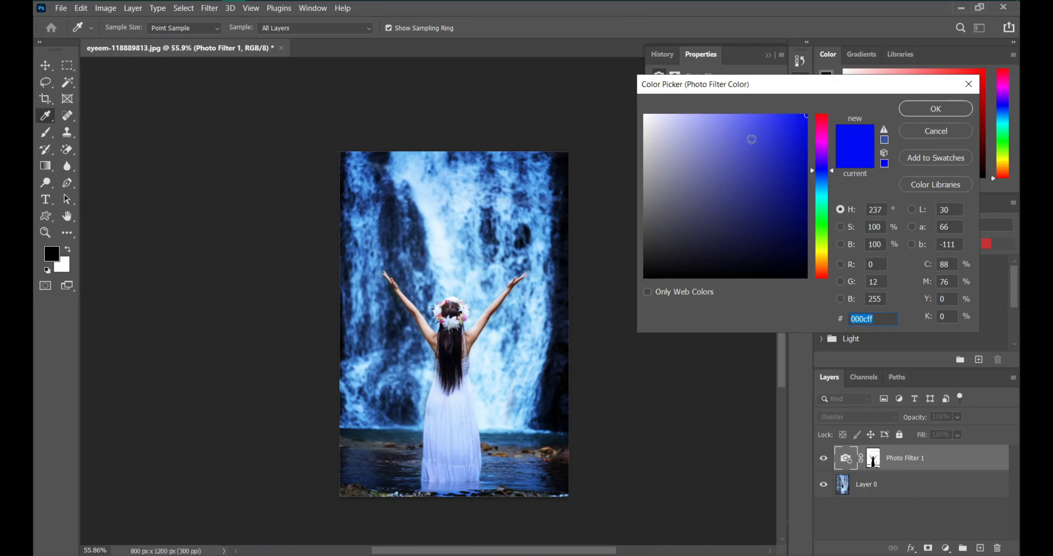
pyautogui.moveTo(781, 138); pyautogui.dragTo(747, 135)
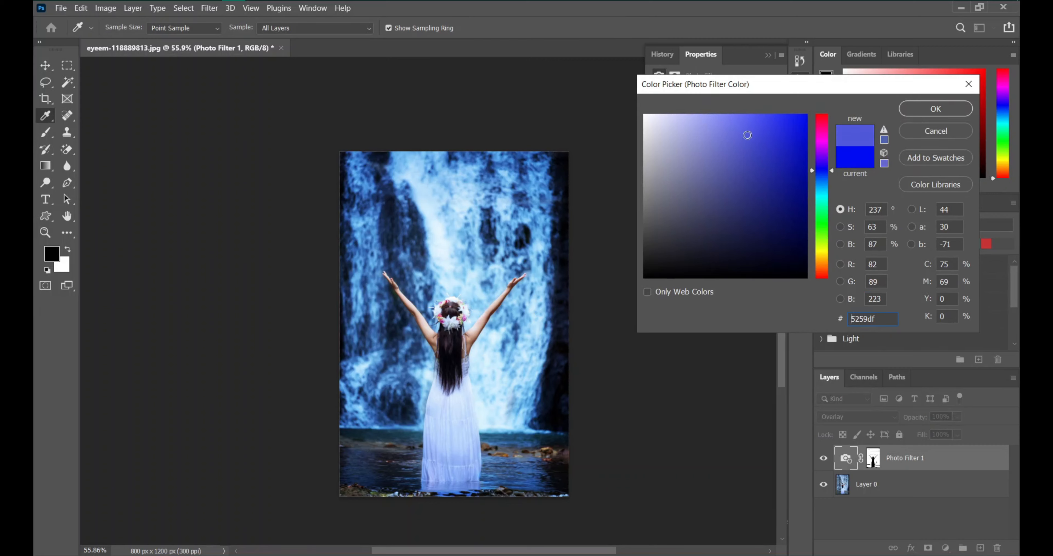
pyautogui.hotkey('ctrl', 'a')
pyautogui.moveTo(824, 179); pyautogui.dragTo(824, 181)
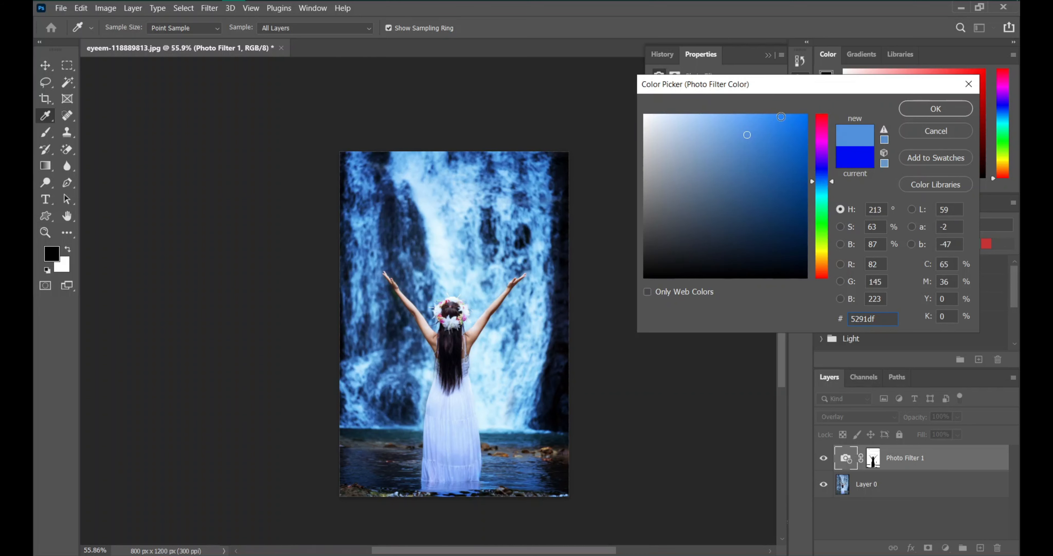
pyautogui.moveTo(757, 123); pyautogui.dragTo(745, 118)
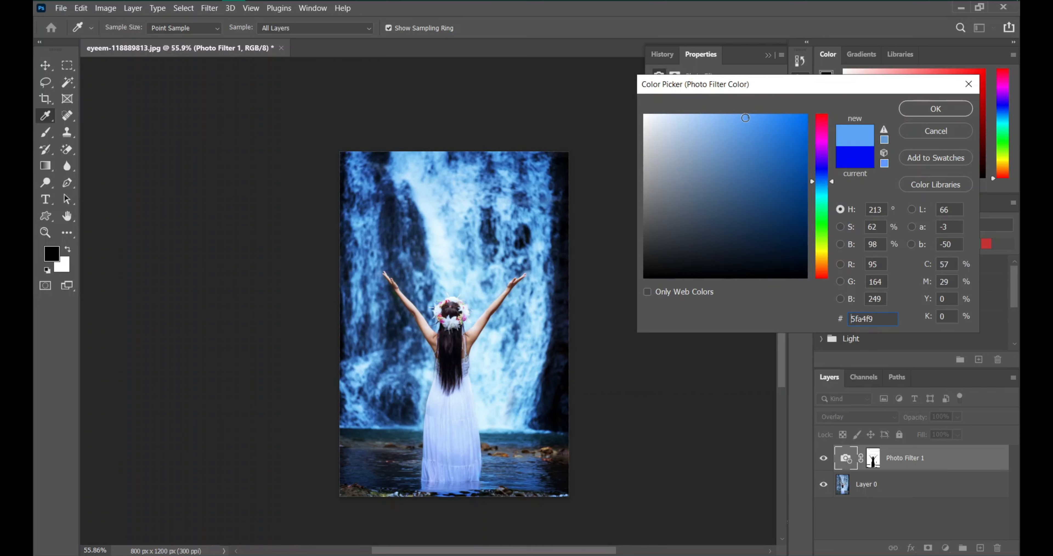
pyautogui.click(935, 110)
pyautogui.press('b')
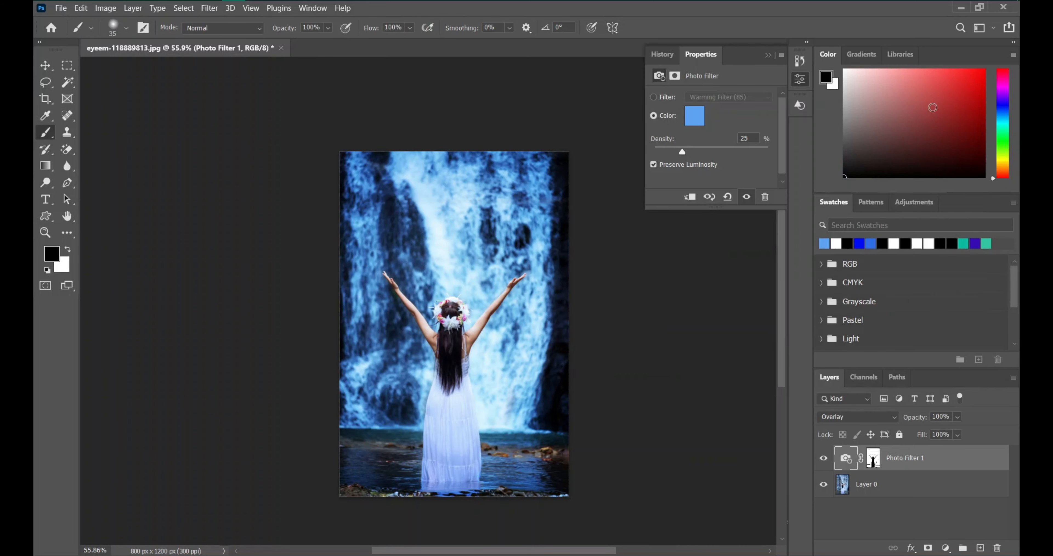
pyautogui.click(768, 56)
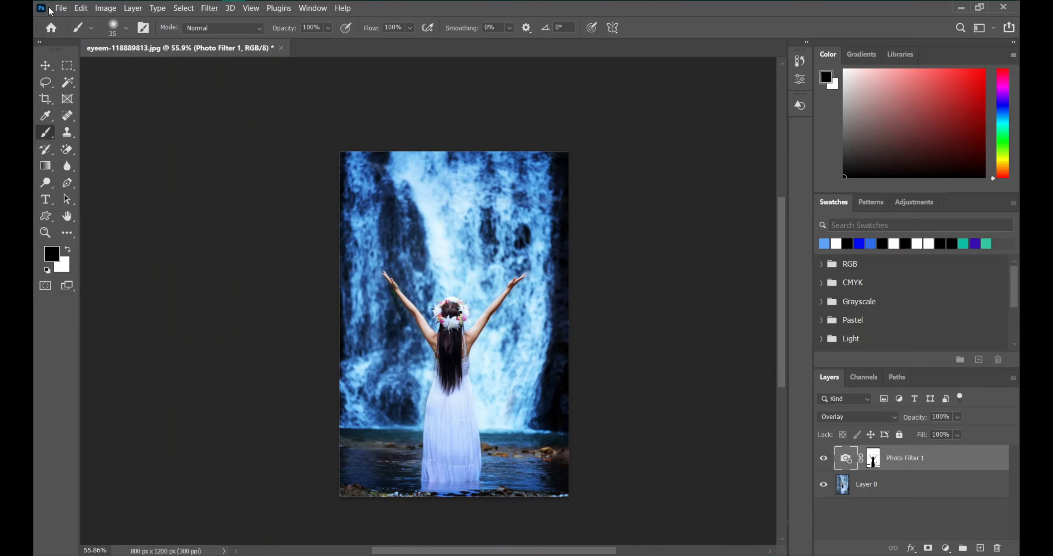
# Step: Save the picture as a JPEG named "glow waterfall" in the pic folder, with Maximum quality 12 and the Progressive format
pyautogui.click(61, 9)
pyautogui.click(116, 154)
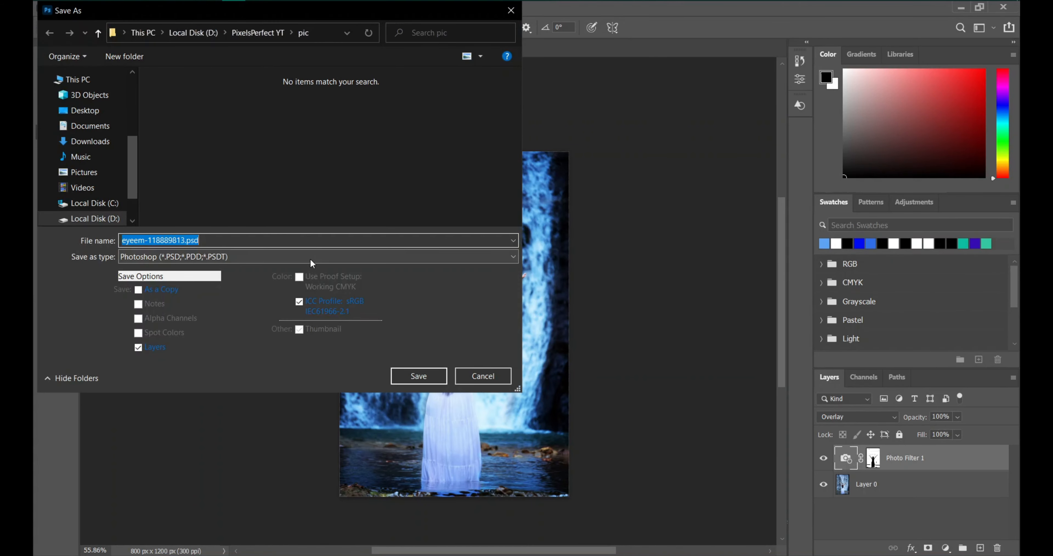
pyautogui.click(322, 260)
pyautogui.click(234, 363)
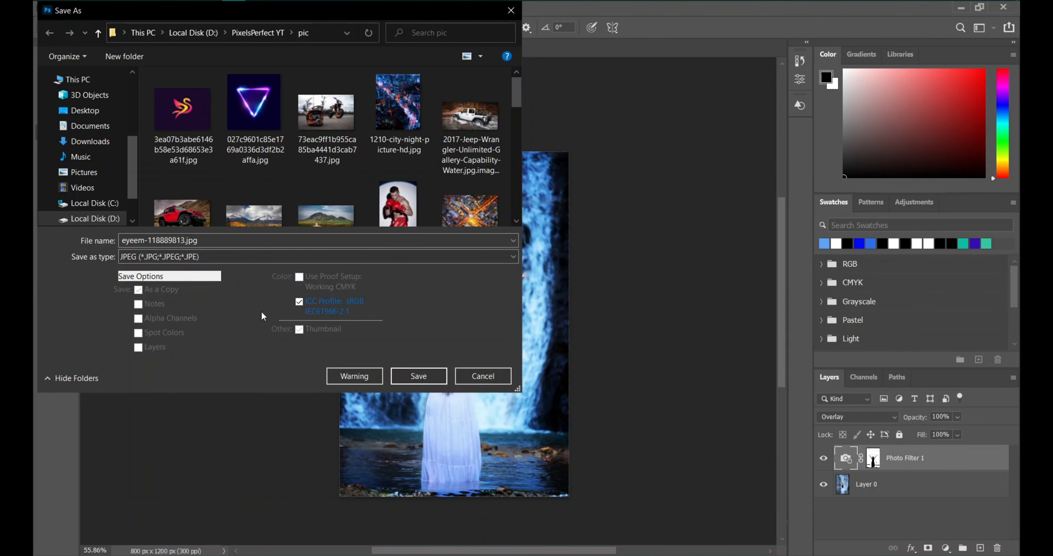
pyautogui.click(265, 243)
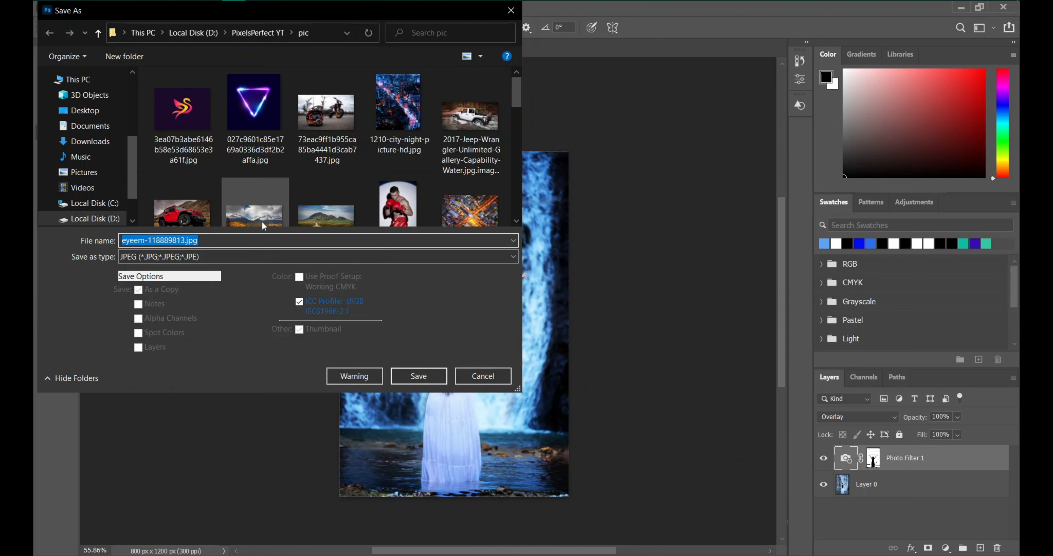
pyautogui.write('glow waterfall')
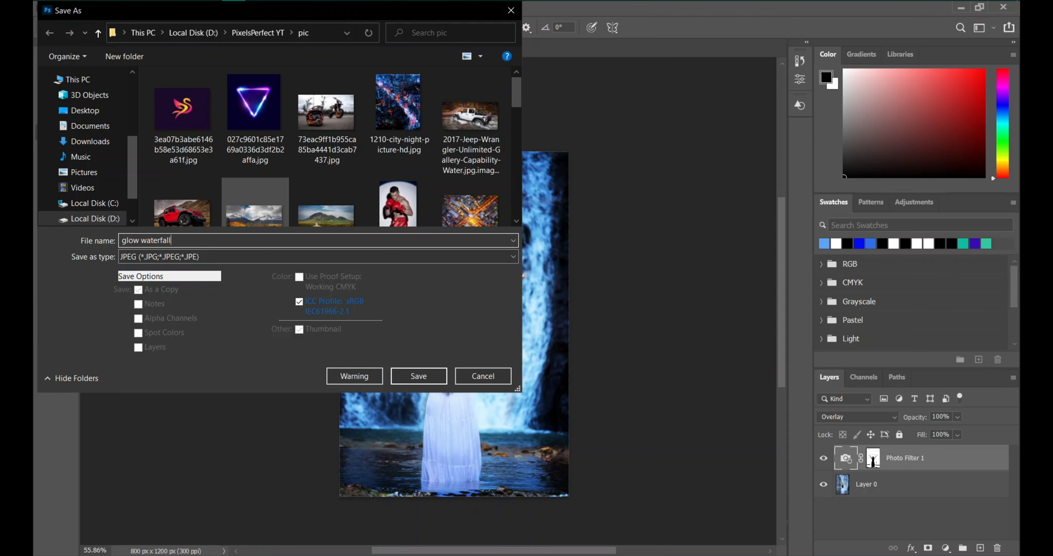
pyautogui.press('Return')
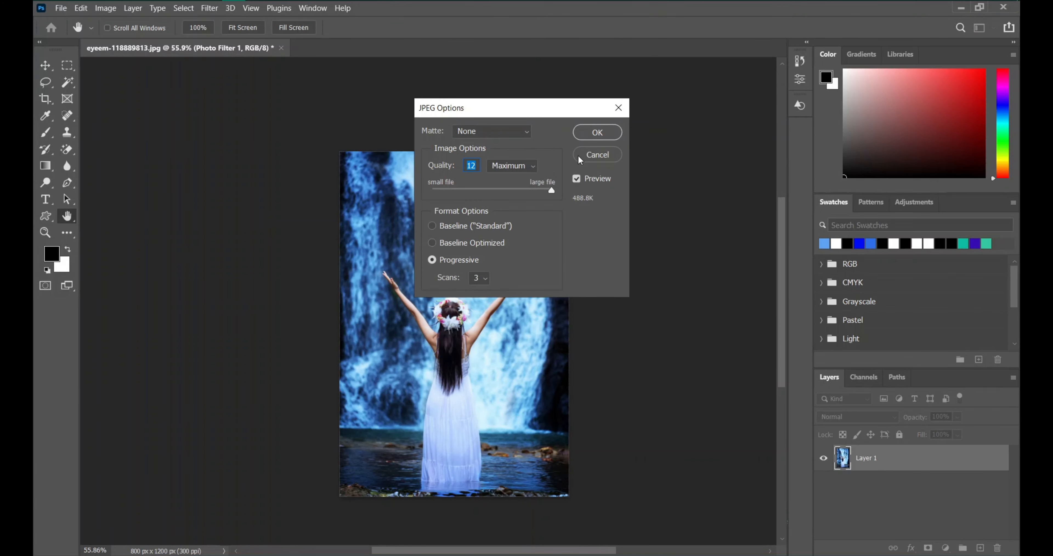
pyautogui.click(583, 137)
# Step: Switch to File Explorer and open glow waterfall.jpg from the folder PixelsPerfect YT\pic on drive D to preview it
pyautogui.moveTo(246, 9)
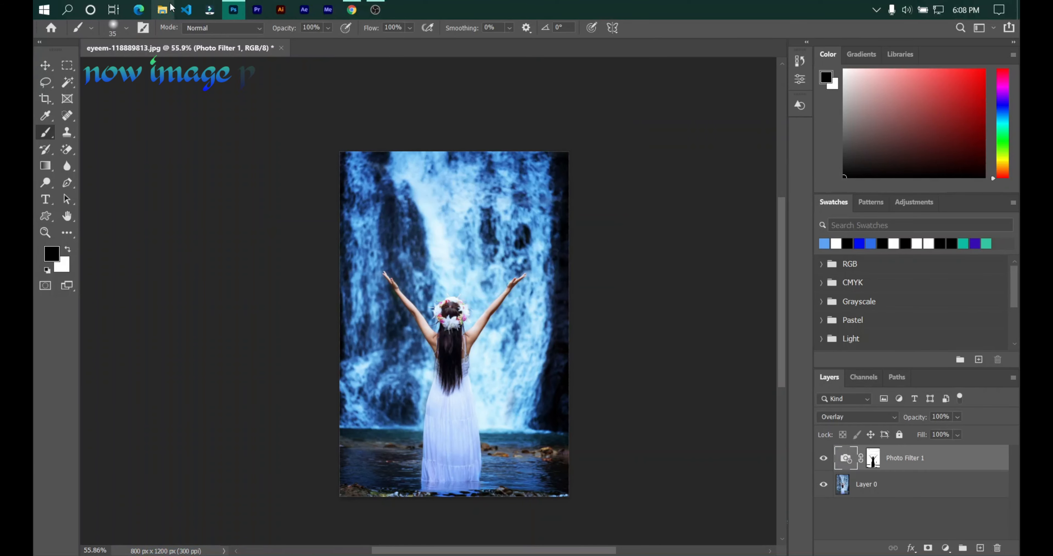
pyautogui.click(162, 9)
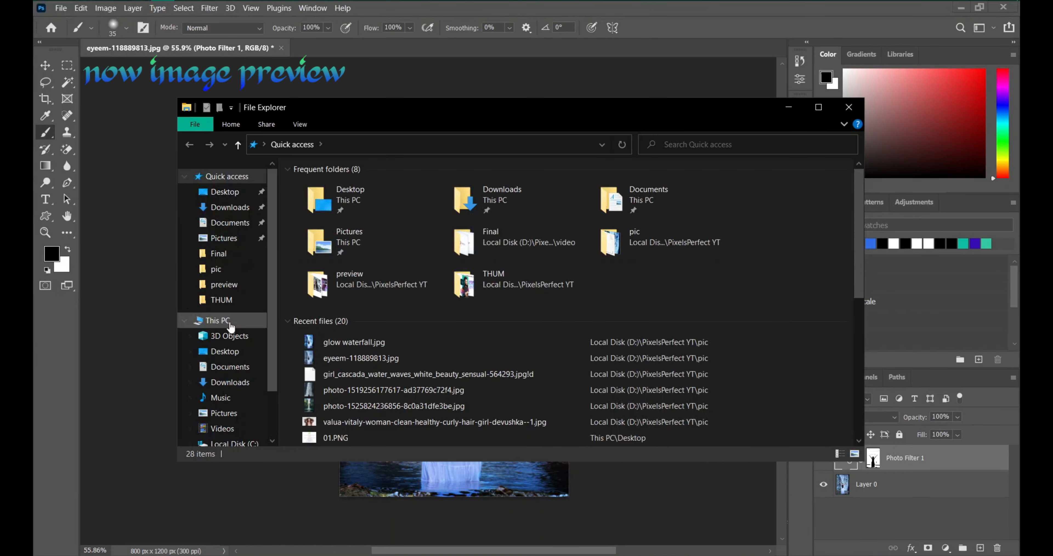
pyautogui.scroll(-2, 231, 327)
pyautogui.click(234, 387)
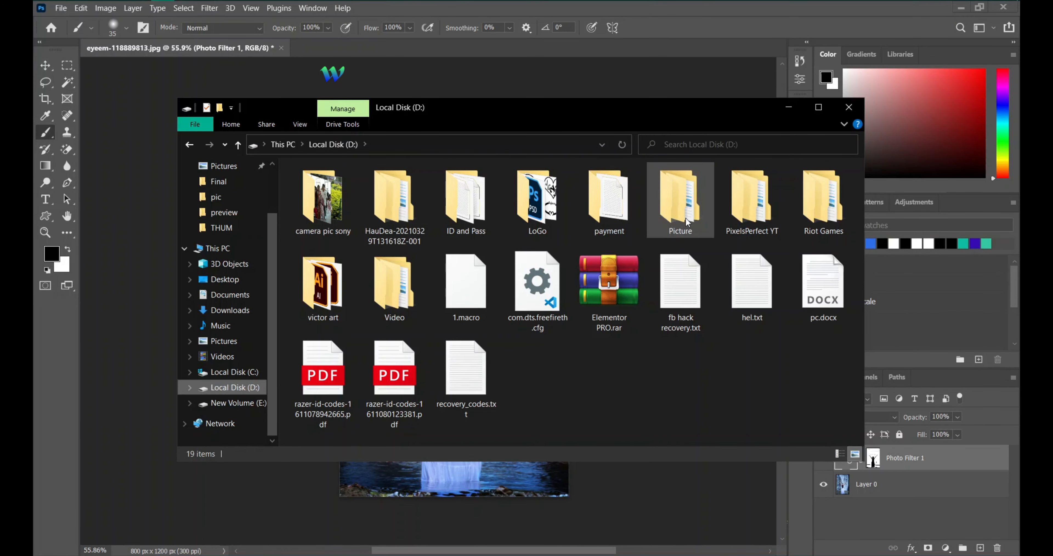
pyautogui.doubleClick(752, 202)
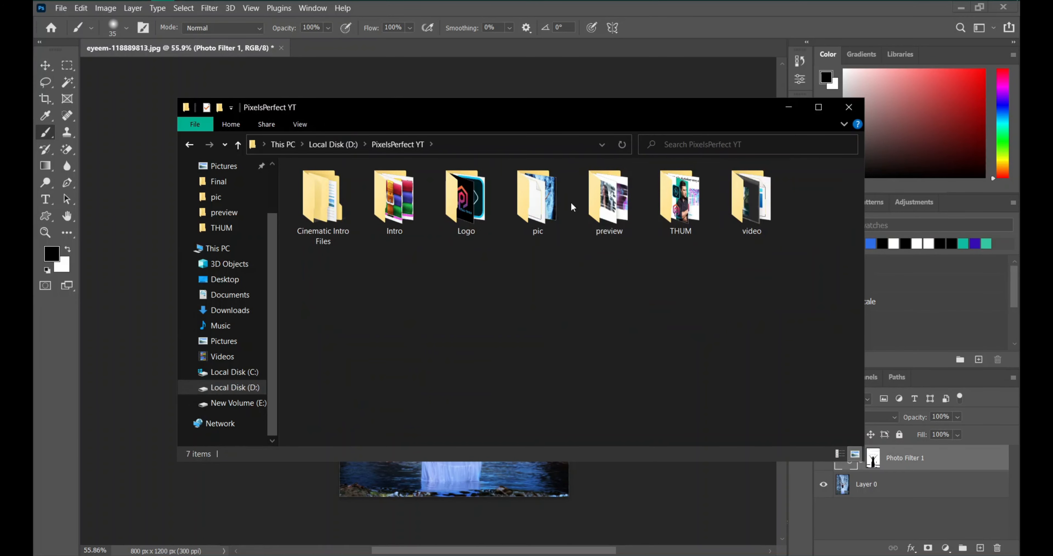
pyautogui.doubleClick(550, 206)
pyautogui.scroll(-3, 618, 318)
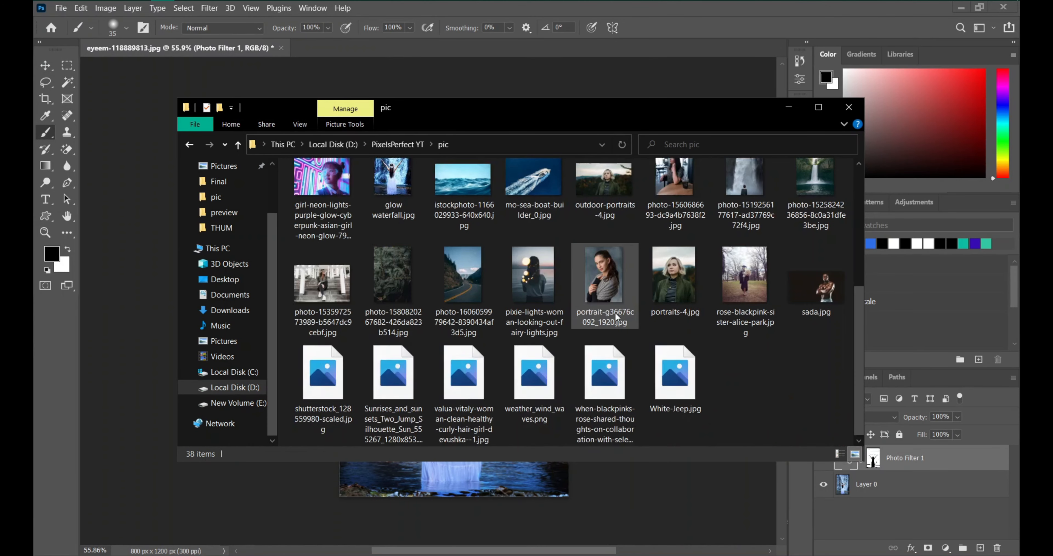
pyautogui.scroll(2, 752, 368)
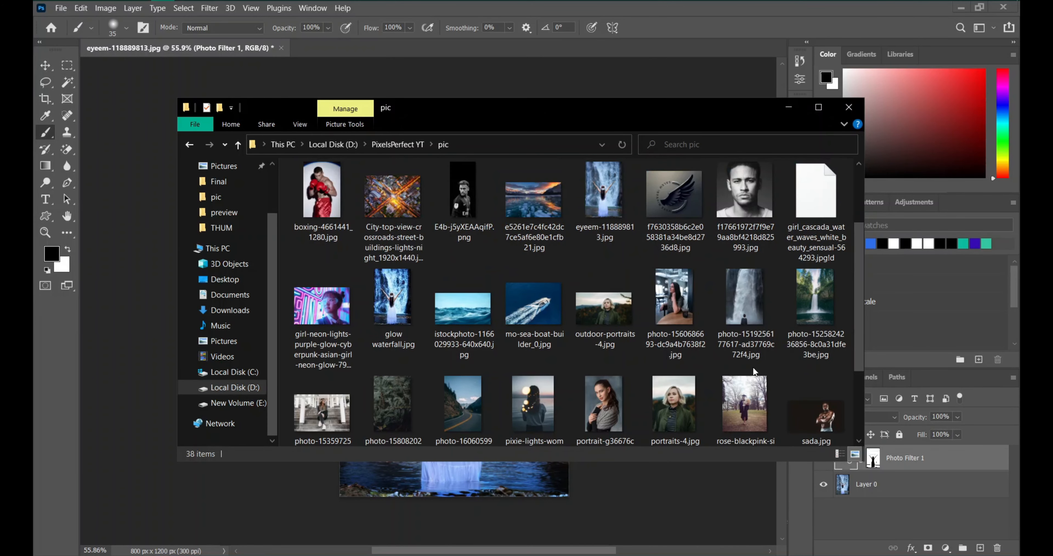
pyautogui.doubleClick(399, 274)
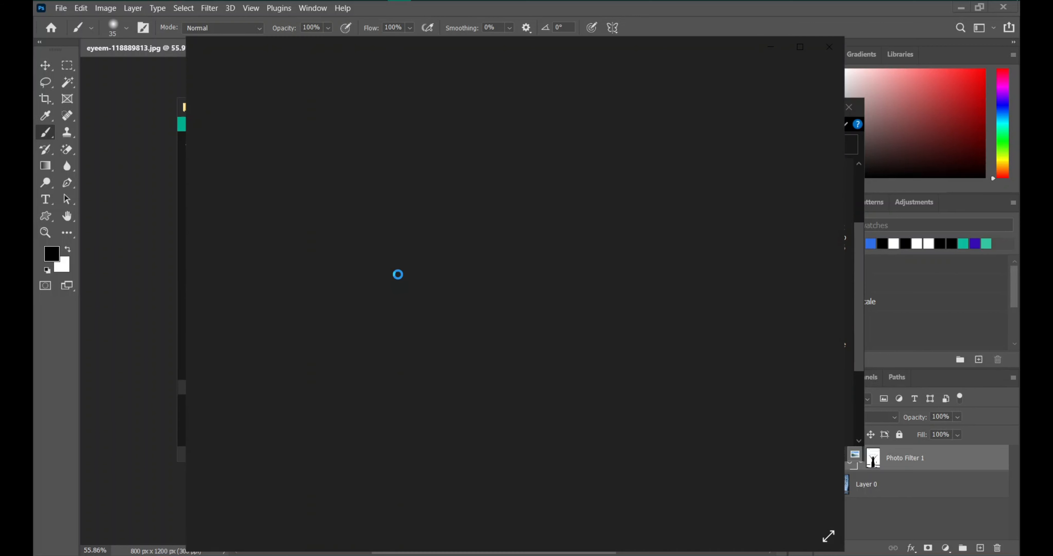